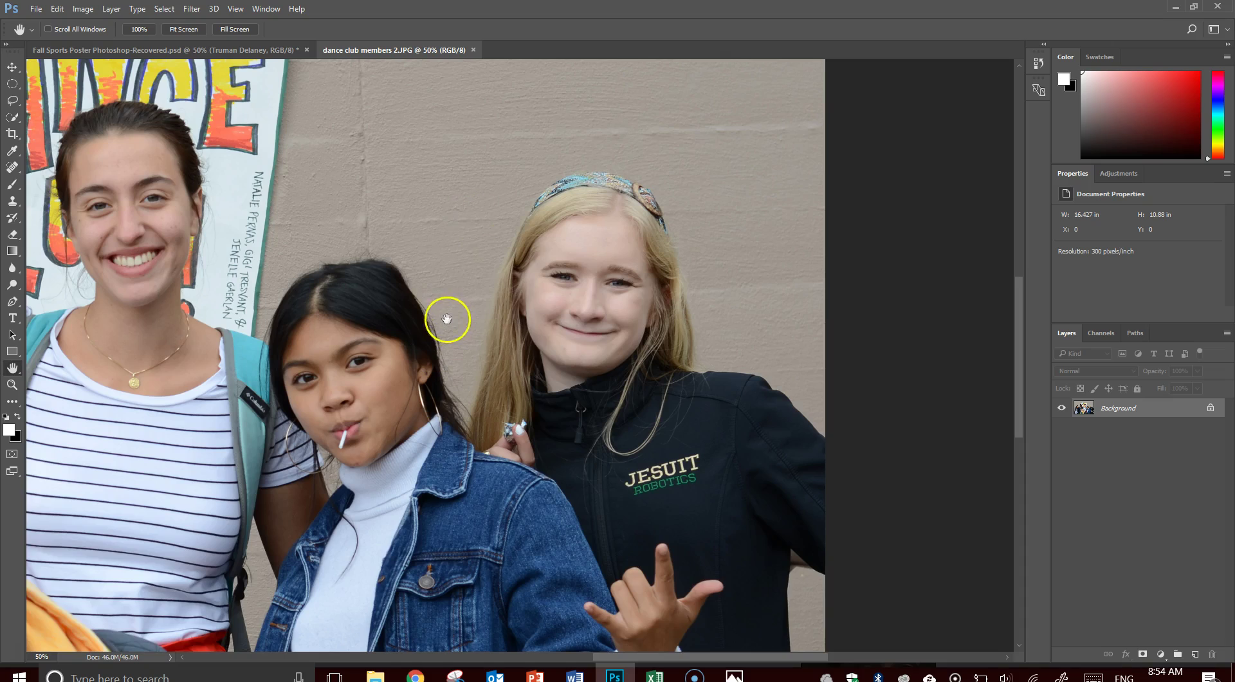
Activate the Clone Stamp tool and adjust its brush size to 200 px
key("z")
key("h")
left_click_drag(314, 491, 485, 496)
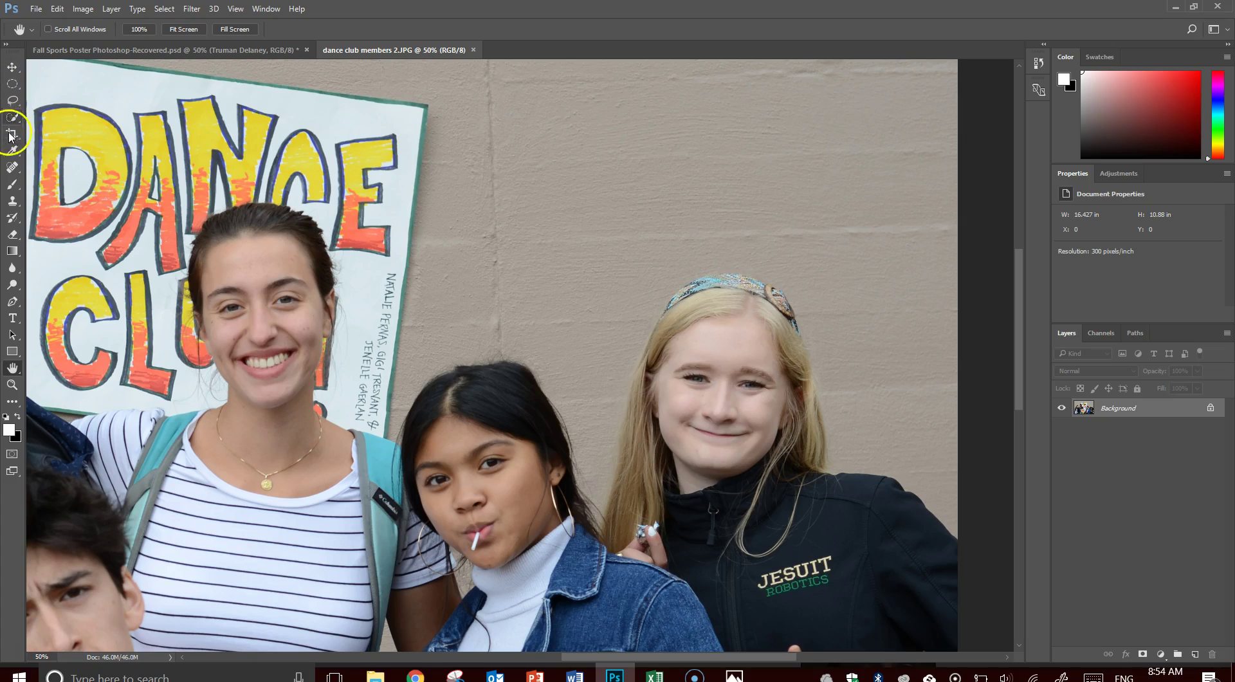
left_click(12, 203)
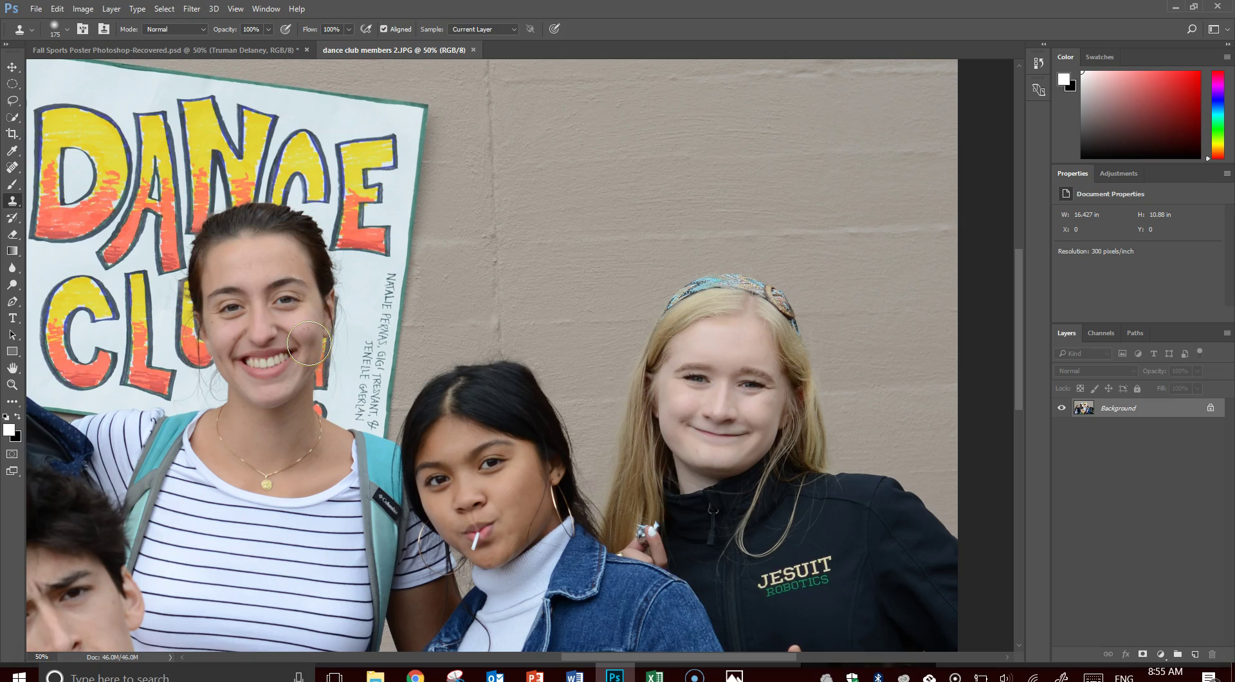
key("bracketright")
key("bracketright")
key("bracketright")
key("bracketright")
key("bracketright")
key("bracketright")
key("bracketright")
key("bracketright")
key("bracketright")
key("bracketright")
key("bracketright")
key("bracketright")
key("bracketright")
key("bracketright")
key("bracketright")
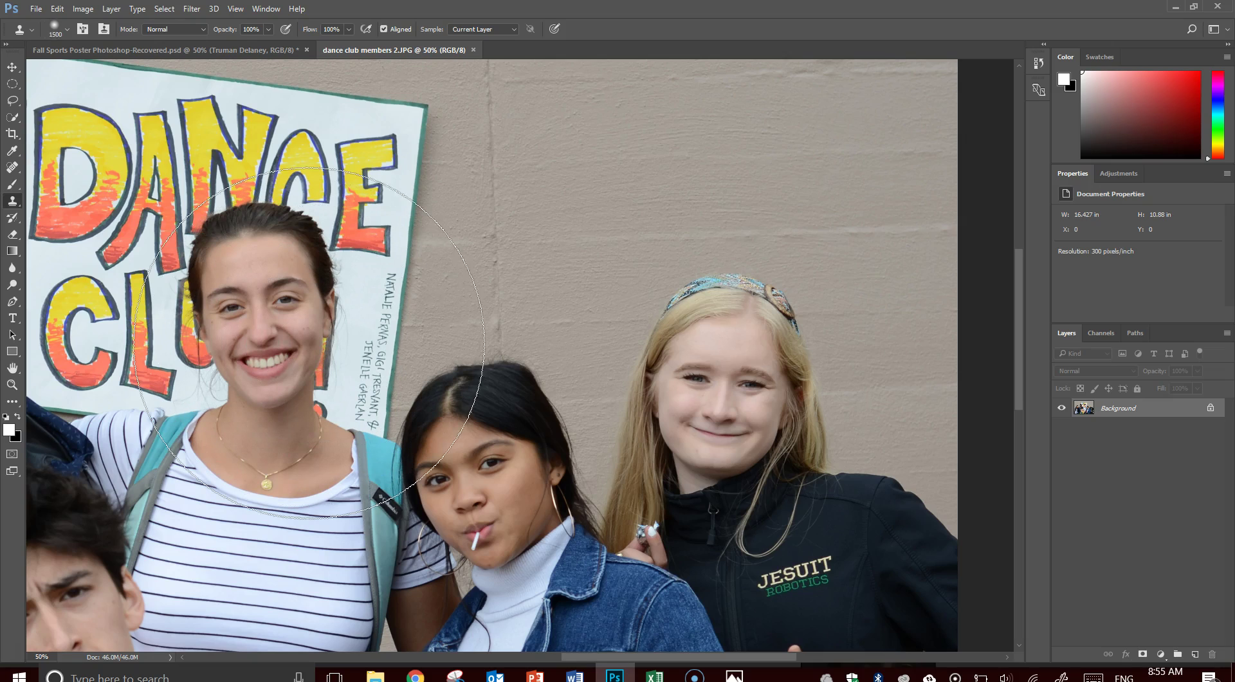
key("bracketleft")
key("bracketleft")
key("bracketleft")
key("bracketleft")
key("bracketleft")
key("bracketleft")
key("bracketleft")
key("bracketleft")
key("bracketleft")
key("bracketleft")
key("bracketleft")
key("bracketleft")
key("bracketleft")
key("bracketleft")
key("bracketleft")
key("bracketleft")
key("bracketleft")
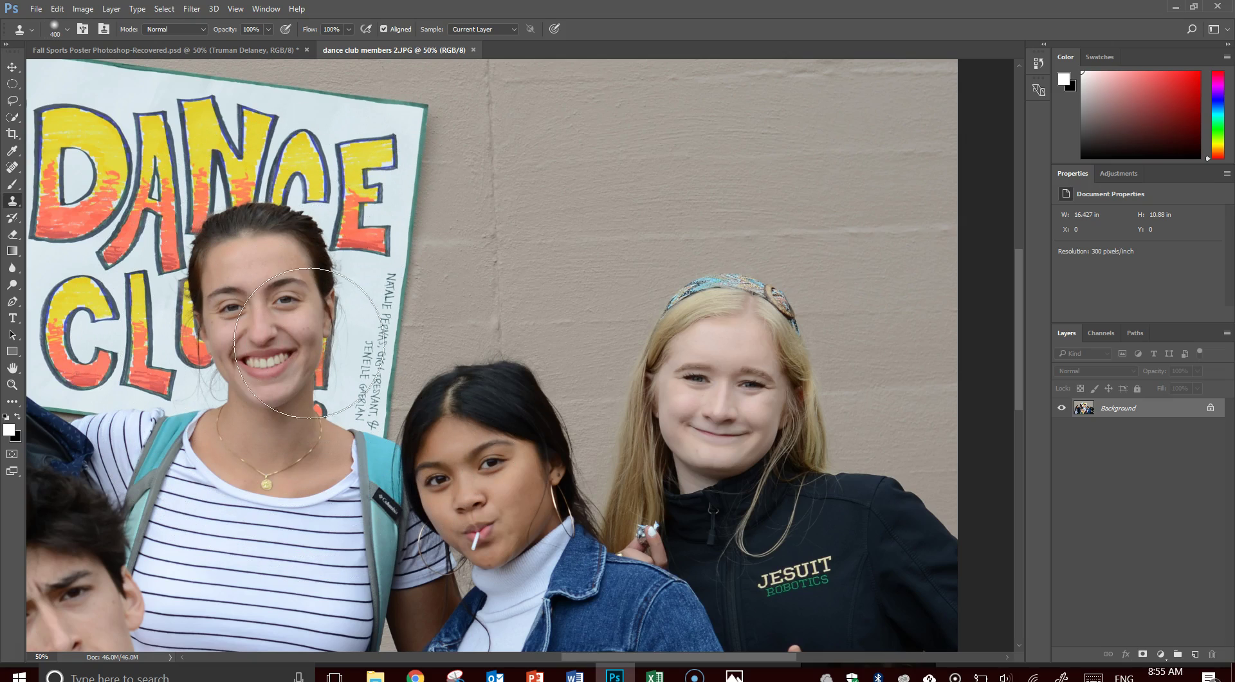
key("bracketright")
key("bracketright")
key("bracketright")
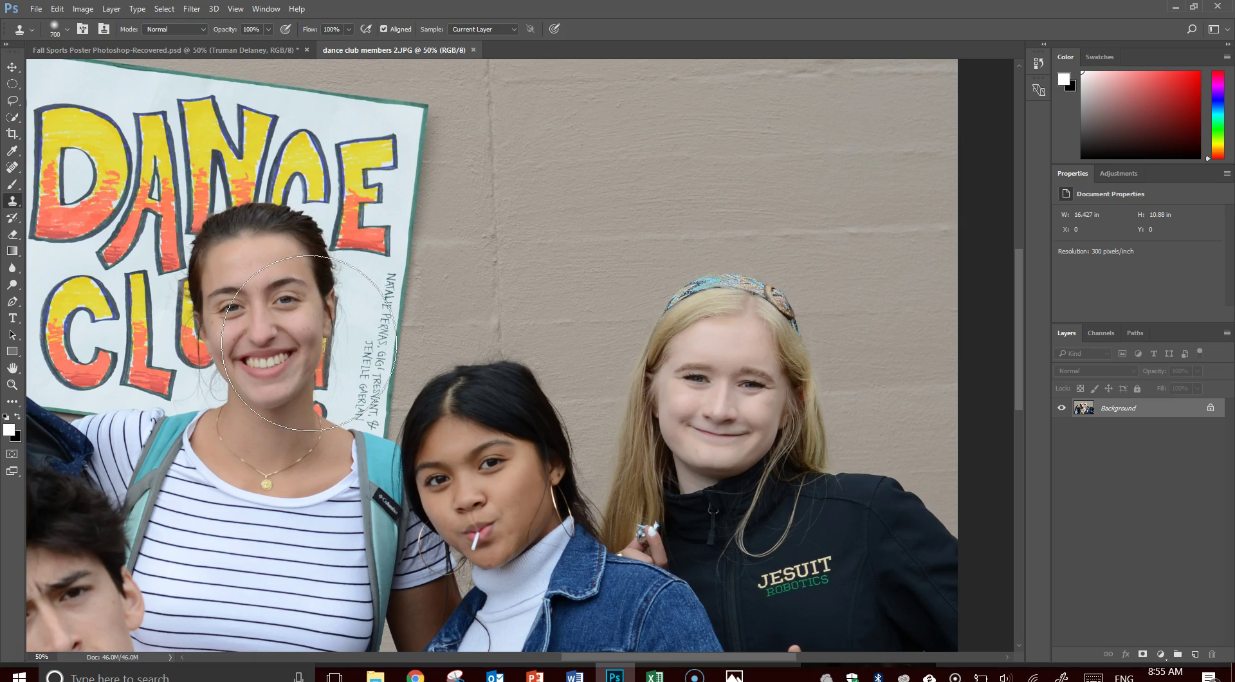
key("bracketleft")
key("bracketleft")
key("bracketright")
key("bracketright")
key("bracketright")
key("bracketright")
key("bracketright")
key("bracketright")
key("bracketright")
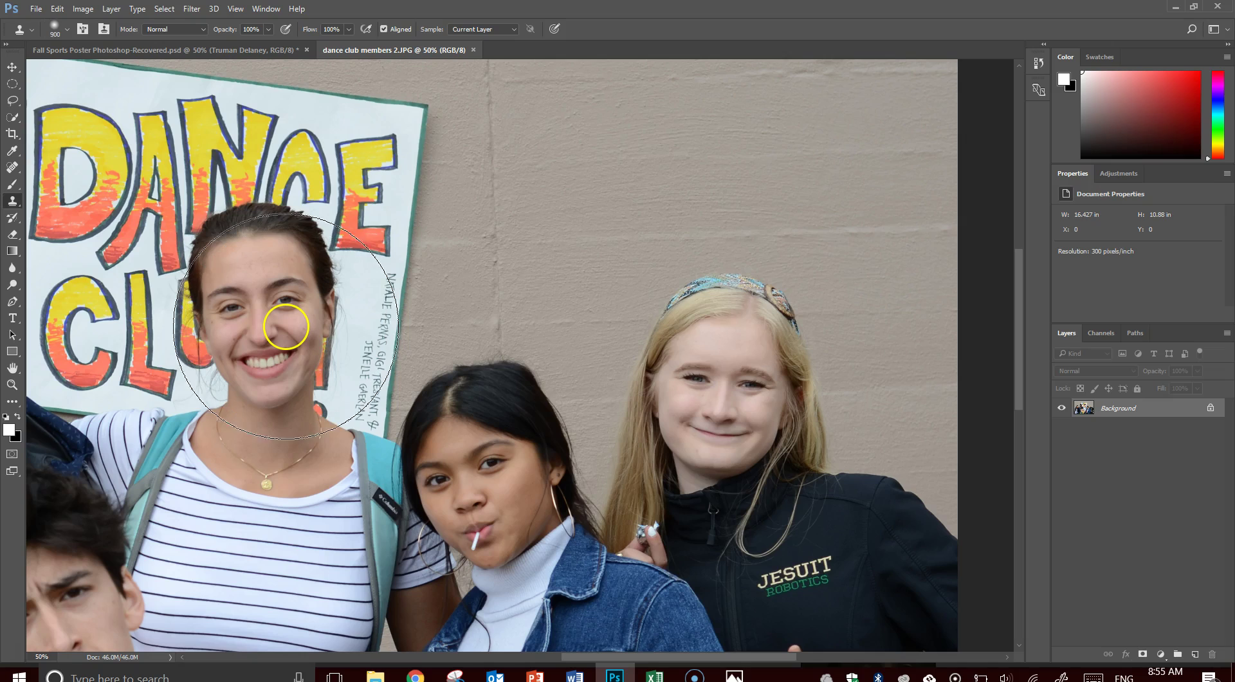
key("bracketleft")
key("bracketleft")
key("bracketleft")
key("bracketleft")
key("bracketleft")
key("bracketleft")
key("bracketleft")
key("bracketleft")
key("bracketleft")
key("bracketleft")
key("bracketleft")
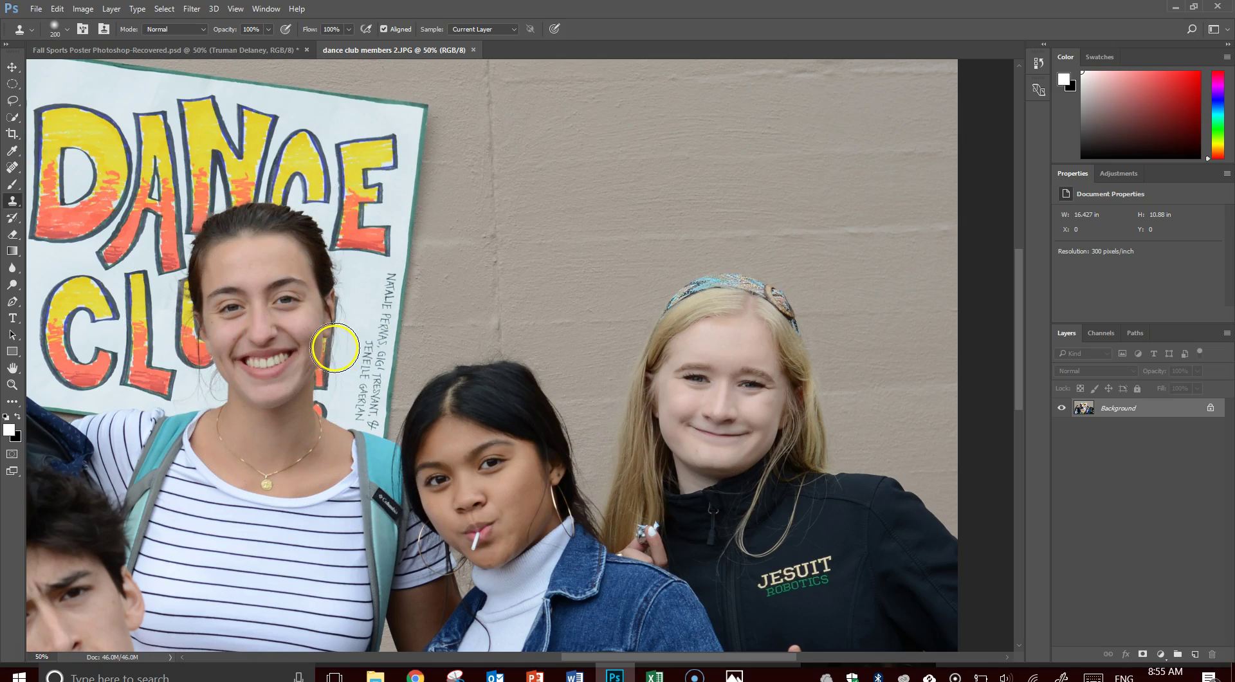
Try cloning the eye of the woman in the striped shirt onto the bare wall with a 150 px brush, and undo the stamping
key("z")
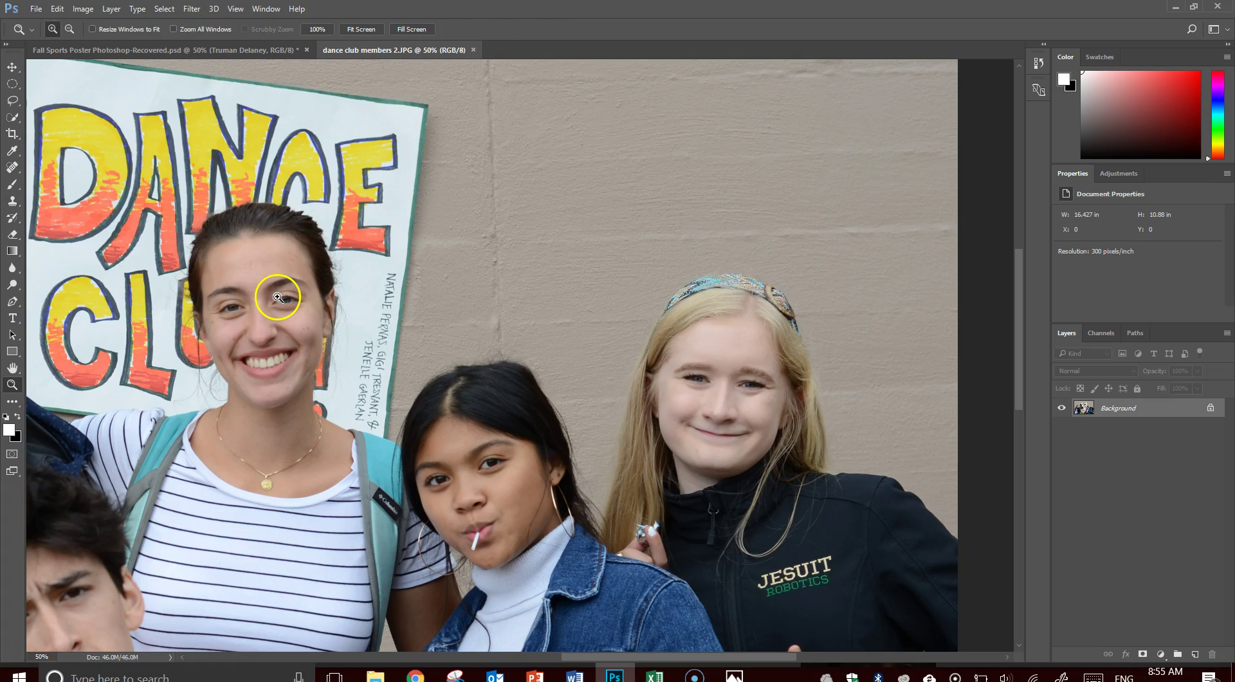
left_click(277, 297)
left_click(295, 299)
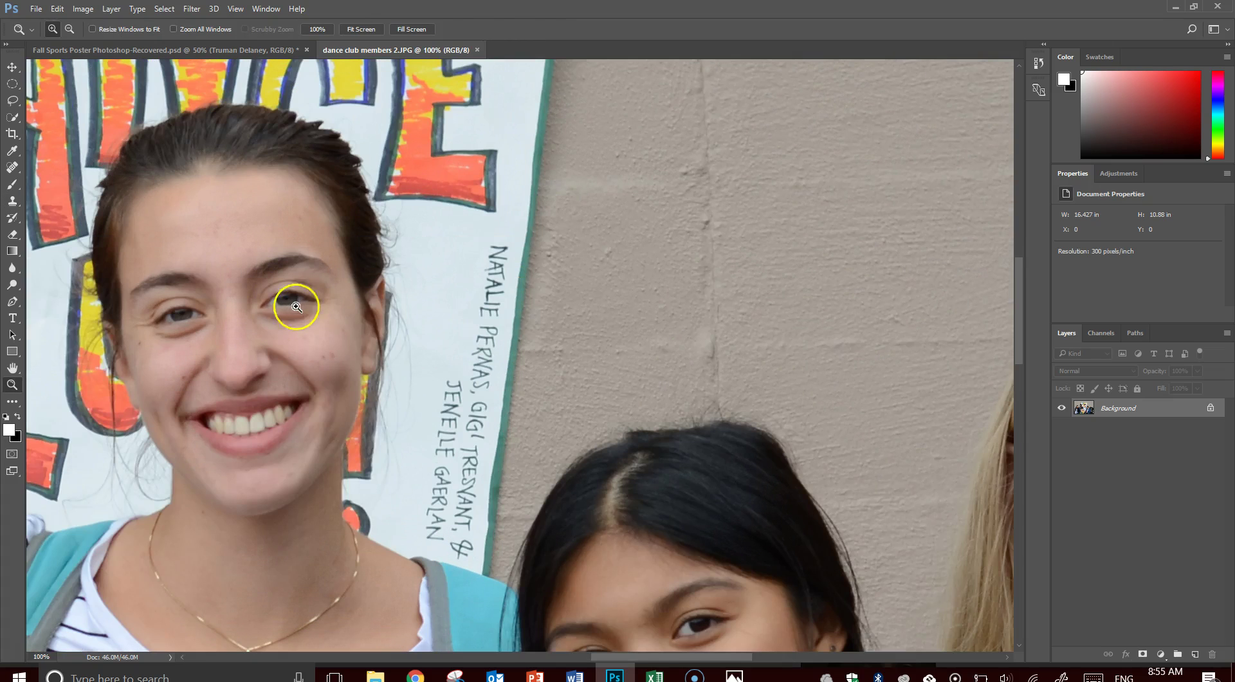
key("s")
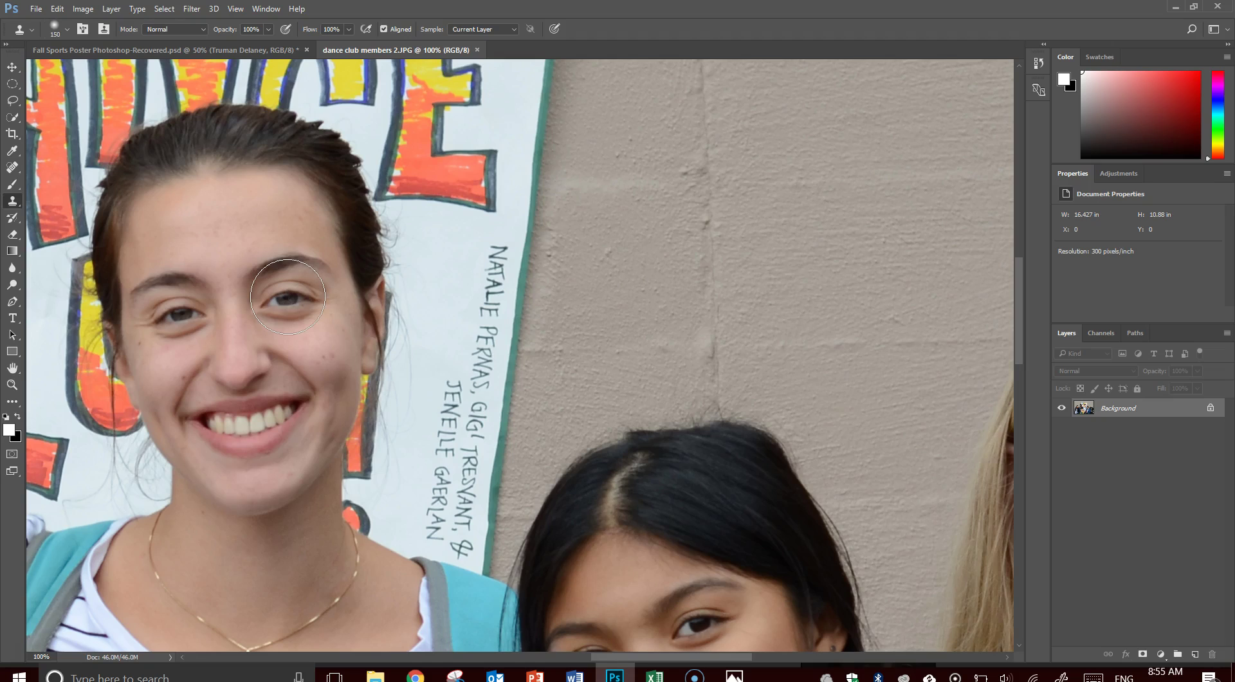
left_click(287, 296, "alt")
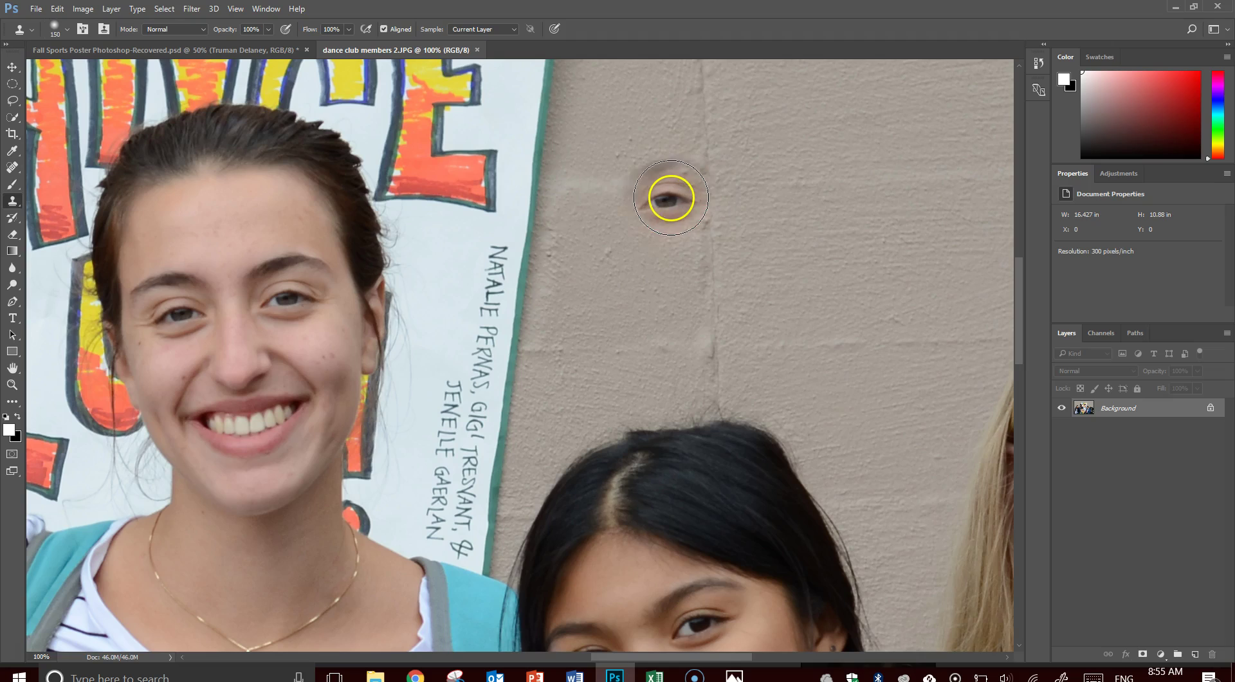
left_click(635, 200)
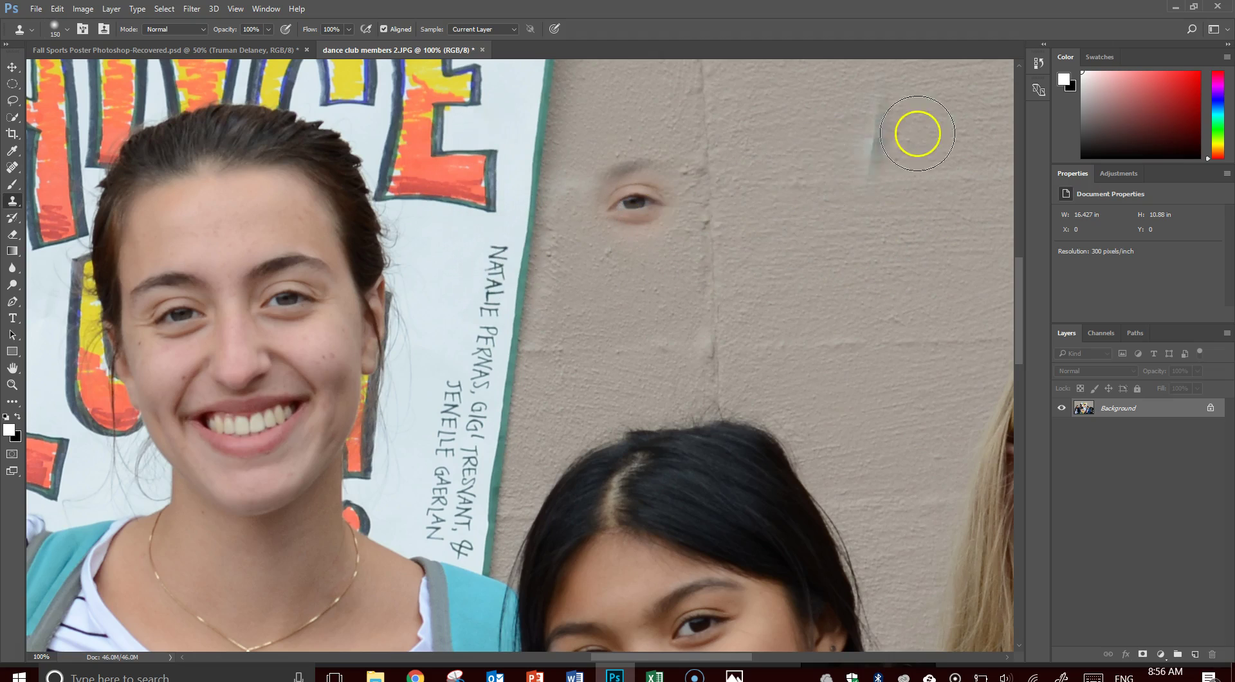
key("ctrl+z")
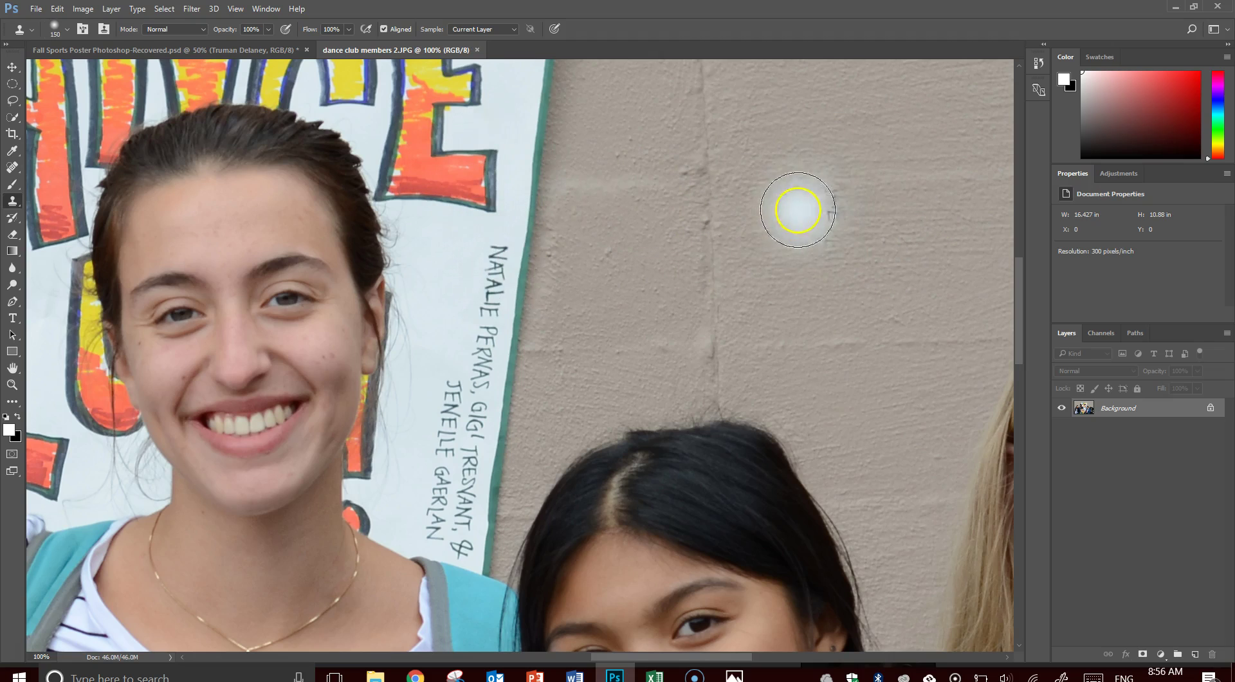
Sample the bare wall beside the Dance Club poster as the clone source and enlarge the Clone Stamp brush to 700 px
key("z")
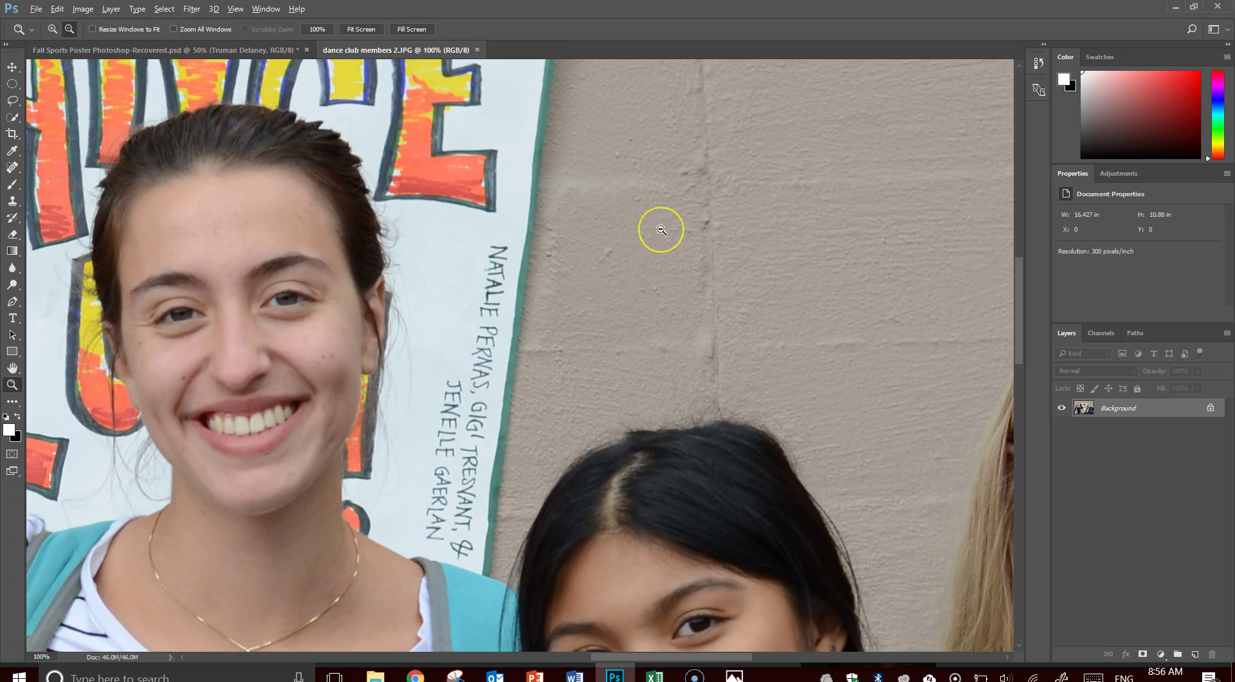
left_click(661, 230, "alt")
left_click(661, 230, "alt")
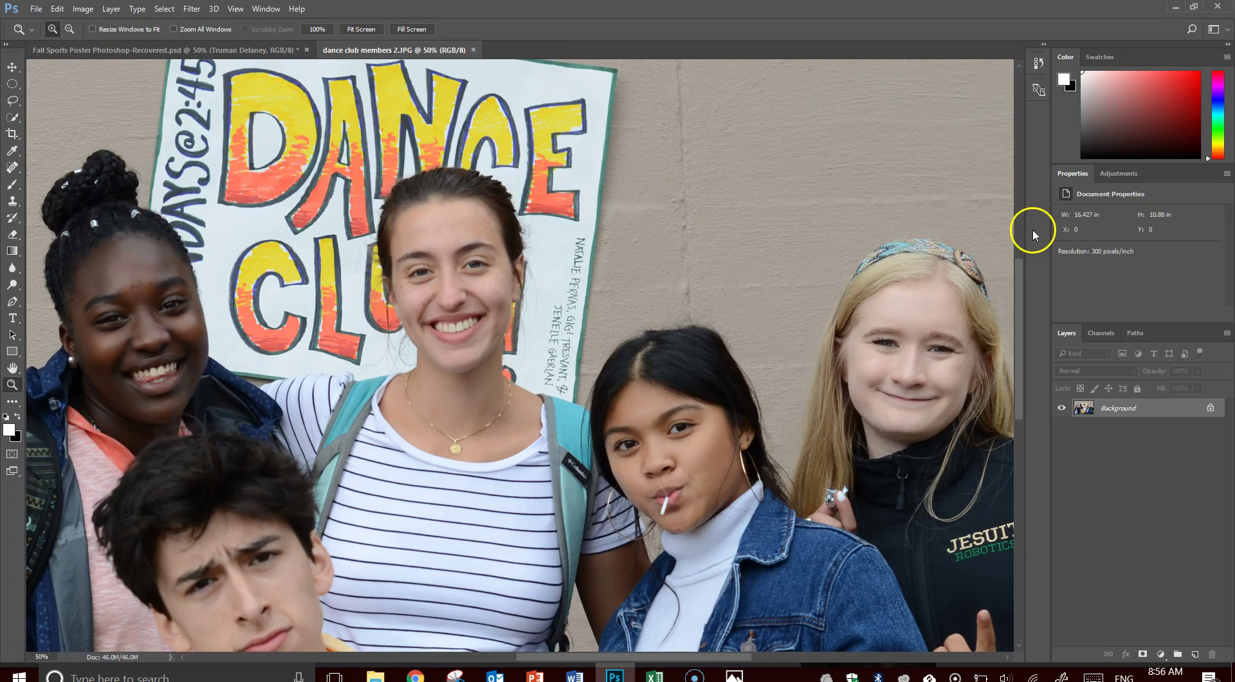
scroll(1022, 277, "up", 3)
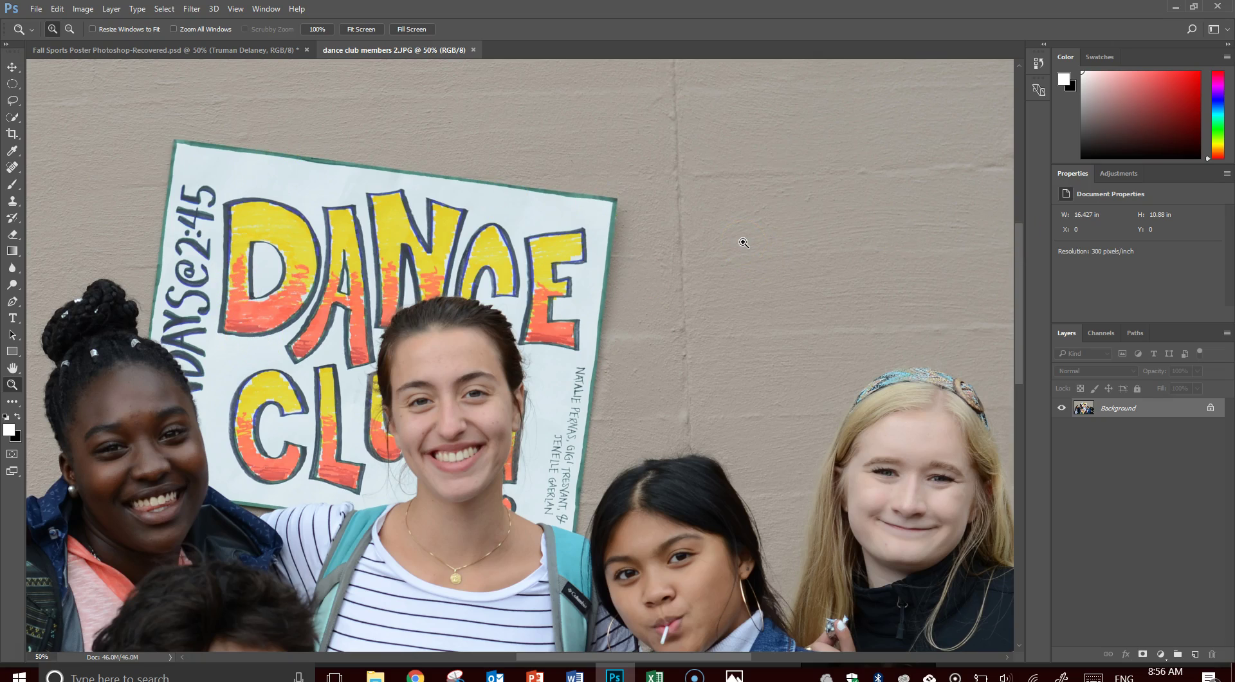
key("c")
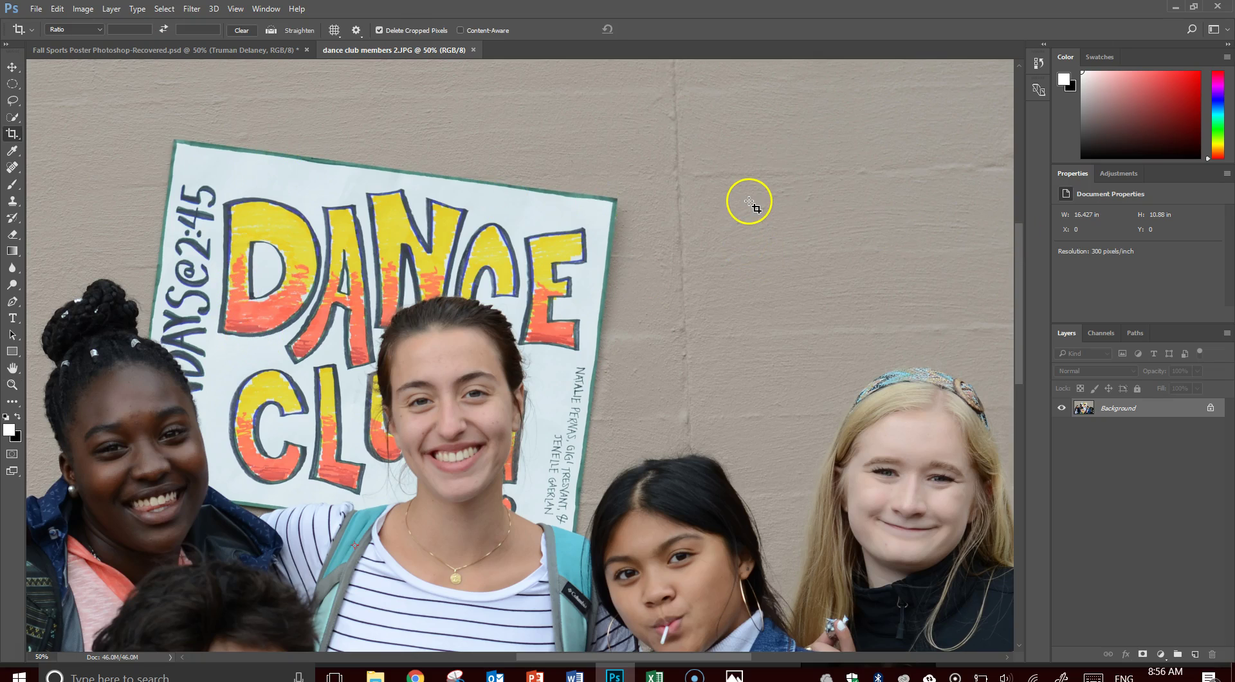
key("s")
left_click(769, 187, "alt")
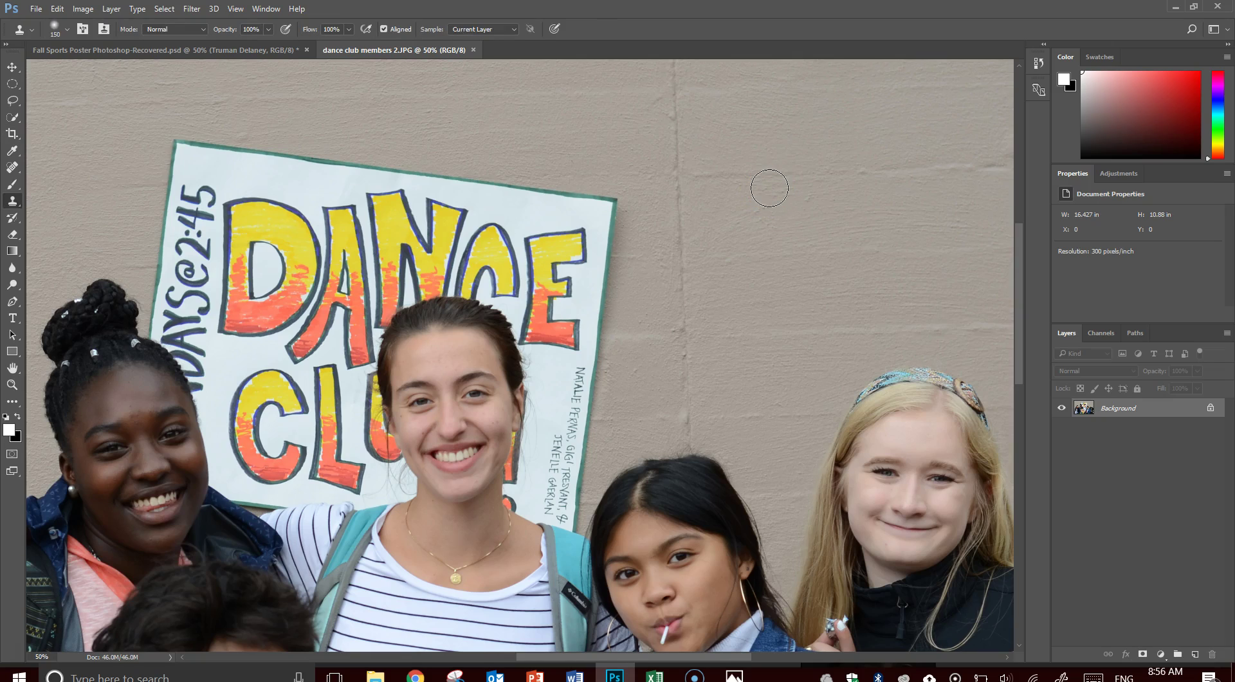
key("bracketright")
key("bracketright")
key("bracketright")
key("bracketright")
key("bracketright")
key("bracketright")
key("bracketright")
key("bracketright")
Clone wall texture over the upper part of the Dance Club poster and the heads of the two people standing before it
mouse_move(611, 196)
left_mouse_down()
mouse_move(453, 194)
mouse_move(595, 213)
mouse_move(602, 266)
mouse_move(565, 283)
mouse_move(525, 213)
mouse_move(454, 181)
mouse_move(325, 198)
mouse_move(251, 174)
mouse_move(193, 178)
mouse_move(202, 213)
mouse_move(251, 226)
mouse_move(528, 236)
mouse_move(611, 269)
mouse_move(791, 243)
mouse_move(470, 224)
mouse_move(292, 468)
mouse_move(253, 451)
mouse_move(144, 351)
mouse_move(105, 459)
mouse_move(659, 186)
mouse_move(148, 450)
mouse_move(659, 186)
mouse_move(637, 284)
mouse_move(926, 163)
mouse_move(791, 165)
mouse_move(743, 191)
mouse_move(785, 163)
mouse_move(684, 229)
mouse_move(753, 179)
mouse_move(400, 328)
mouse_move(464, 362)
mouse_move(566, 352)
left_mouse_up()
left_click(877, 154, "alt")
left_click(517, 180, "alt")
mouse_move(271, 347)
left_mouse_down()
mouse_move(187, 342)
mouse_move(380, 330)
mouse_move(74, 337)
mouse_move(192, 333)
left_mouse_up()
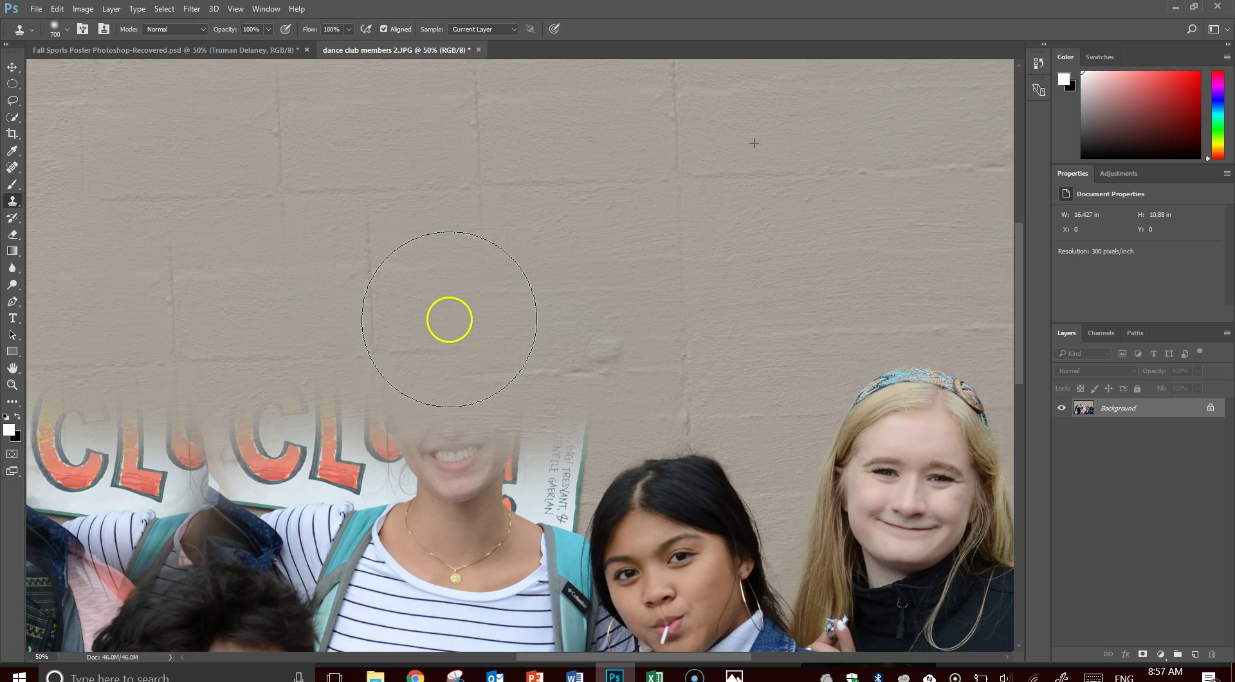
key("z")
left_click(541, 324, "alt")
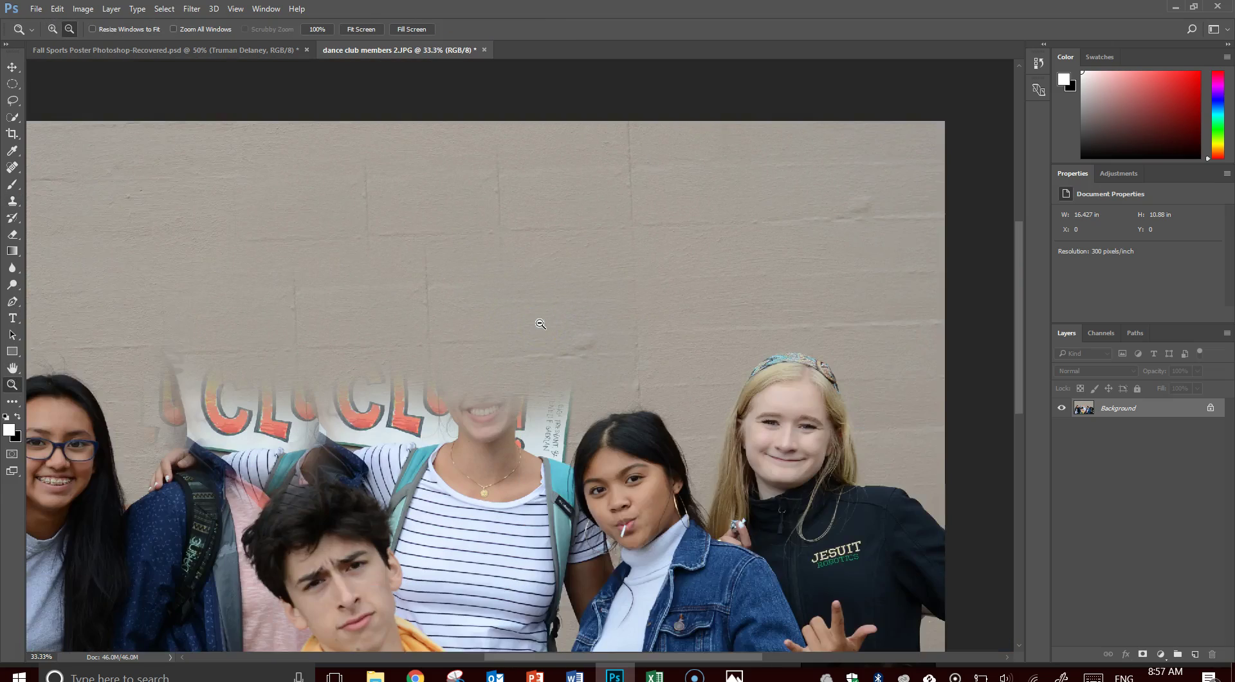
left_click(541, 324, "alt")
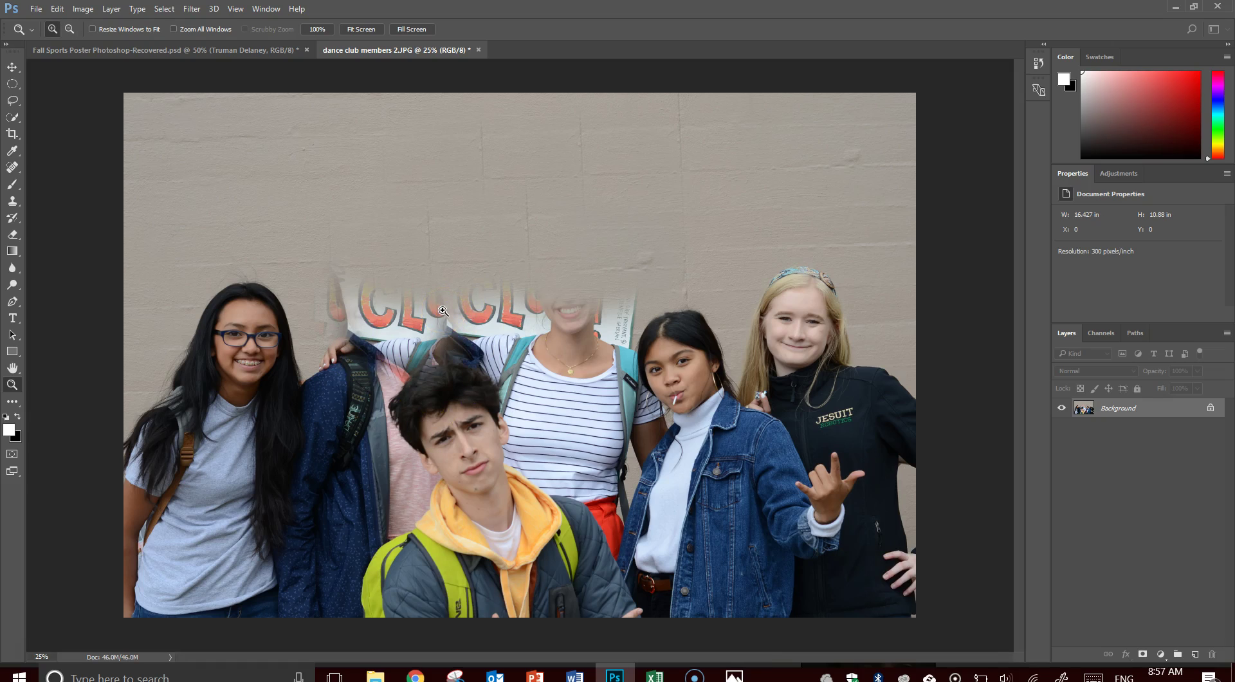
In the Fall Sports Poster document, clone the dance club photo across the soccer players on the selected player layer
left_click(230, 46)
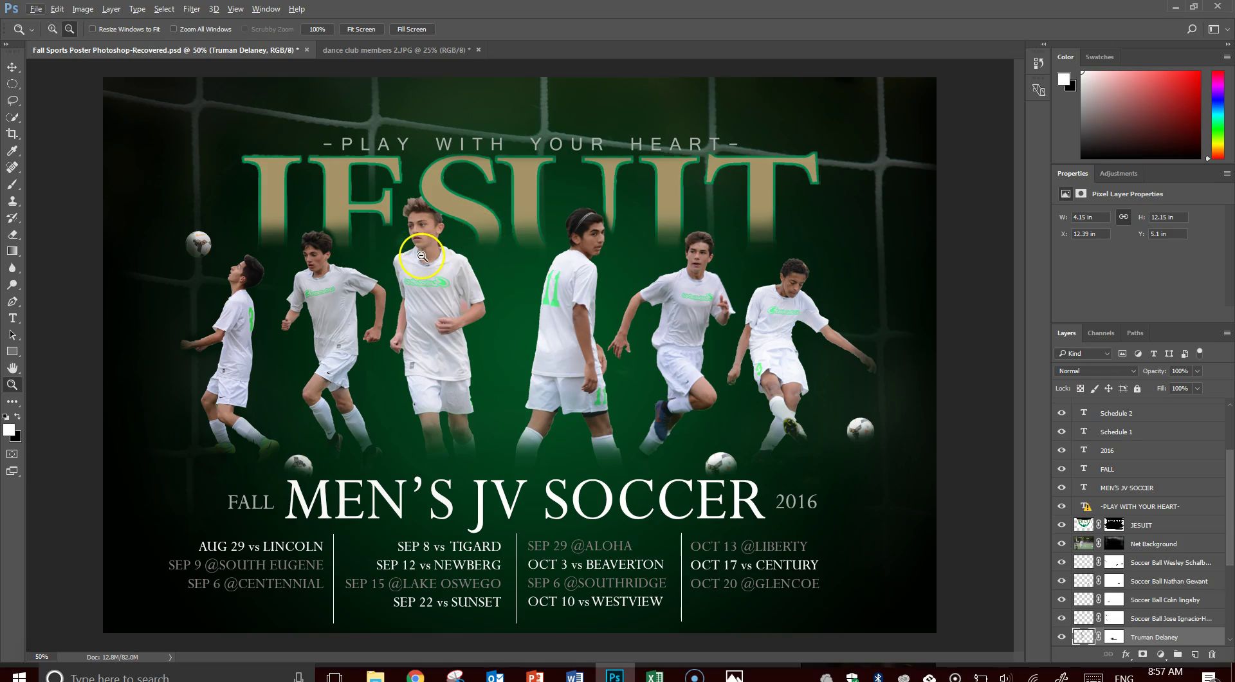
left_click(164, 8)
key("Escape")
key("s")
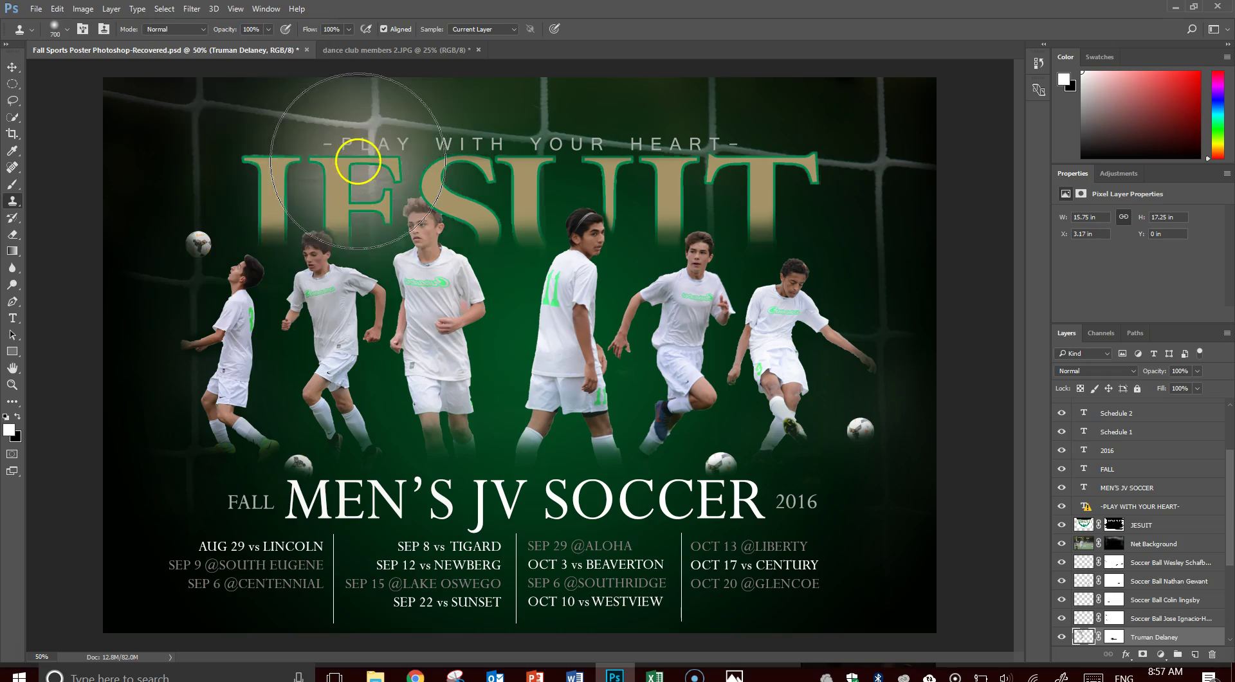
mouse_move(436, 279)
left_mouse_down()
mouse_move(457, 321)
mouse_move(457, 261)
mouse_move(428, 266)
mouse_move(426, 299)
mouse_move(469, 325)
mouse_move(570, 290)
mouse_move(543, 247)
mouse_move(455, 235)
mouse_move(425, 258)
mouse_move(448, 310)
left_mouse_up()
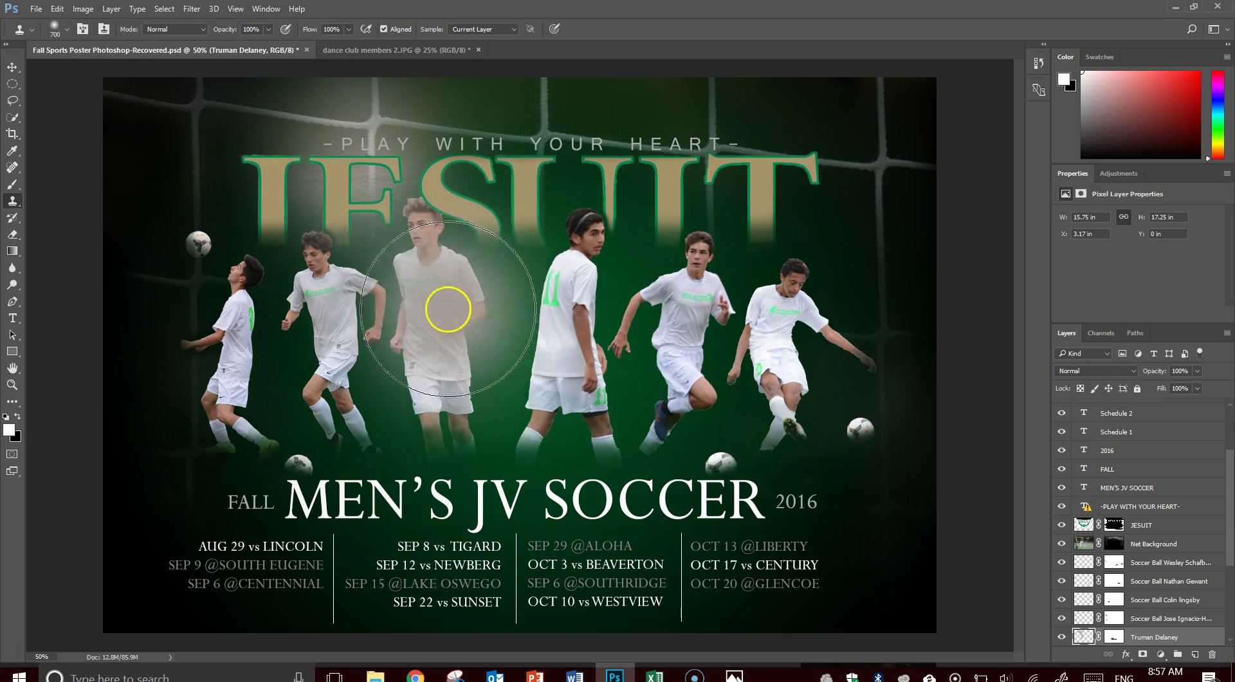
mouse_move(695, 283)
left_mouse_down()
mouse_move(609, 333)
mouse_move(608, 401)
mouse_move(582, 272)
mouse_move(626, 311)
mouse_move(476, 377)
mouse_move(457, 395)
mouse_move(432, 491)
mouse_move(622, 492)
mouse_move(575, 491)
mouse_move(401, 543)
mouse_move(435, 564)
mouse_move(706, 510)
mouse_move(751, 515)
mouse_move(801, 422)
mouse_move(616, 299)
mouse_move(381, 391)
mouse_move(345, 527)
mouse_move(274, 584)
mouse_move(233, 562)
mouse_move(223, 443)
mouse_move(259, 330)
mouse_move(270, 412)
left_mouse_up()
mouse_move(566, 395)
left_mouse_down()
mouse_move(607, 378)
mouse_move(533, 237)
mouse_move(337, 236)
mouse_move(232, 266)
mouse_move(366, 176)
mouse_move(751, 253)
mouse_move(780, 303)
mouse_move(772, 528)
mouse_move(817, 503)
mouse_move(824, 162)
mouse_move(286, 157)
mouse_move(212, 172)
mouse_move(604, 376)
left_mouse_up()
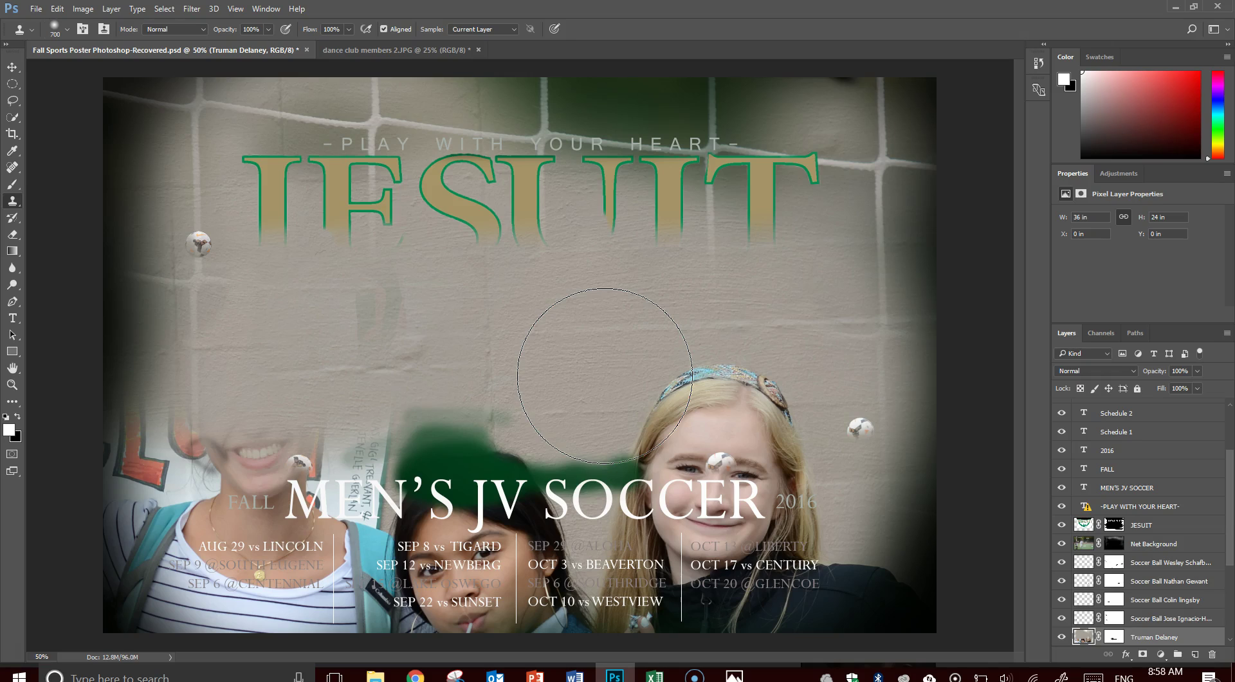
Undo the clone strokes on the soccer poster and close that document
key("ctrl+z")
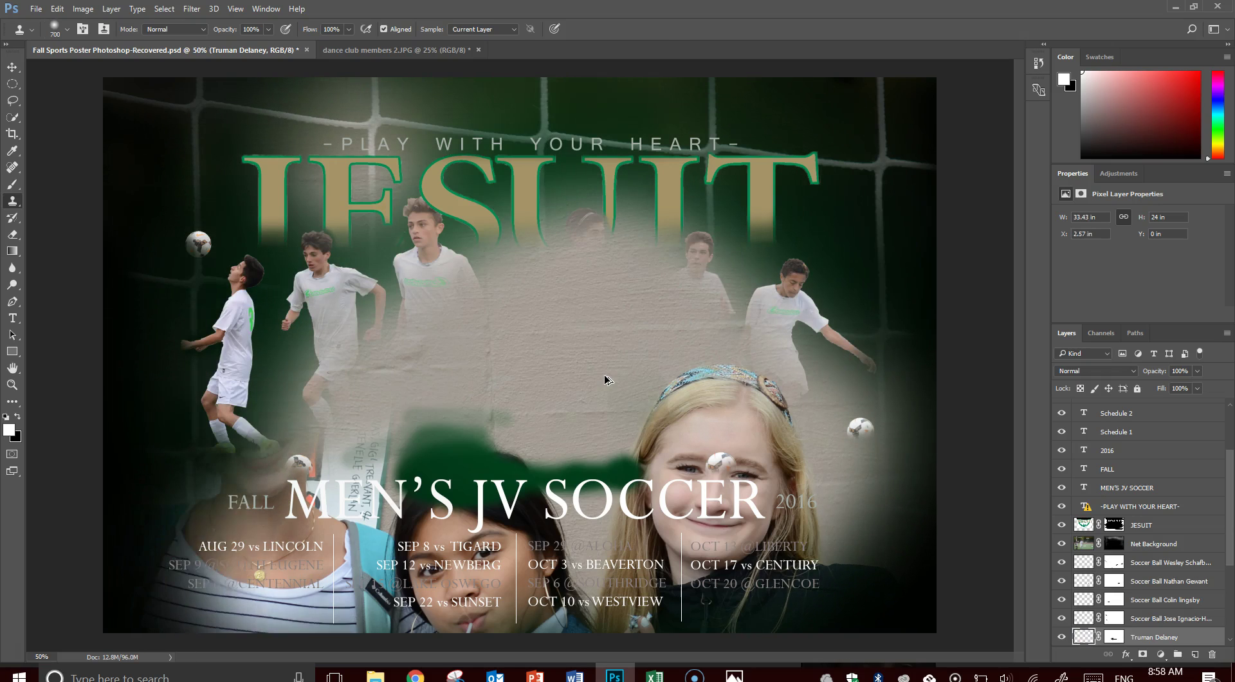
key("ctrl+alt+z")
key("ctrl+alt+z")
key("ctrl+alt+z")
key("ctrl+alt+z")
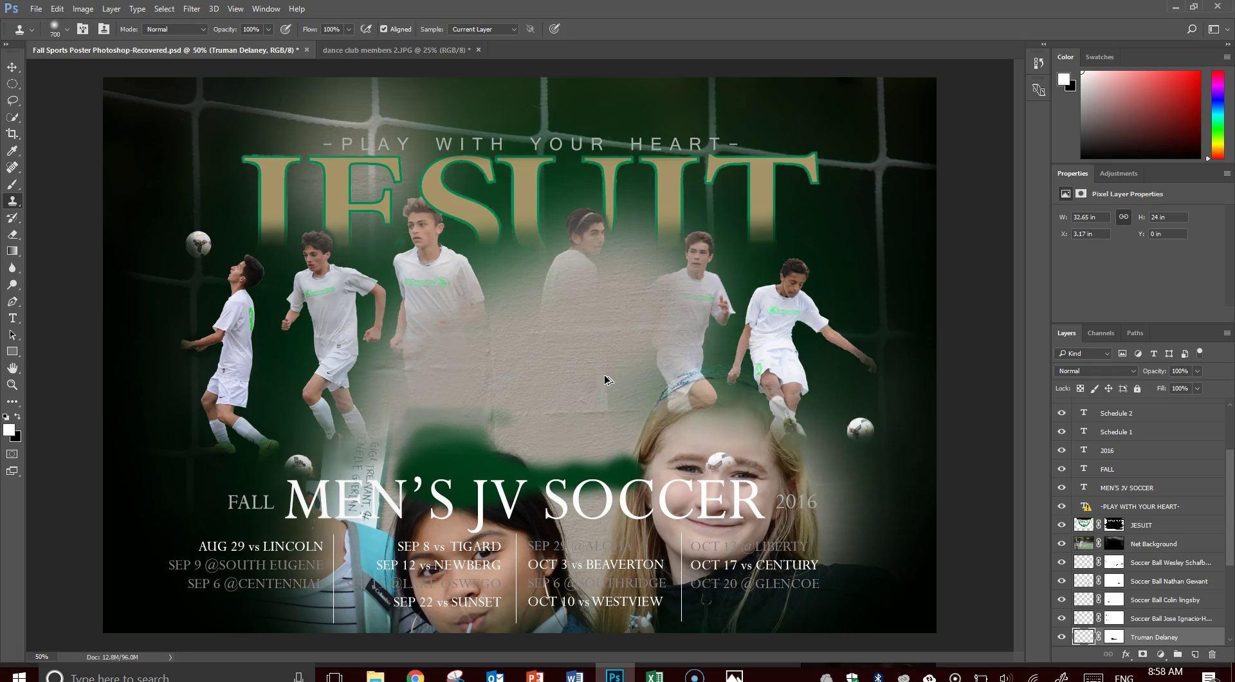
key("ctrl+alt+z")
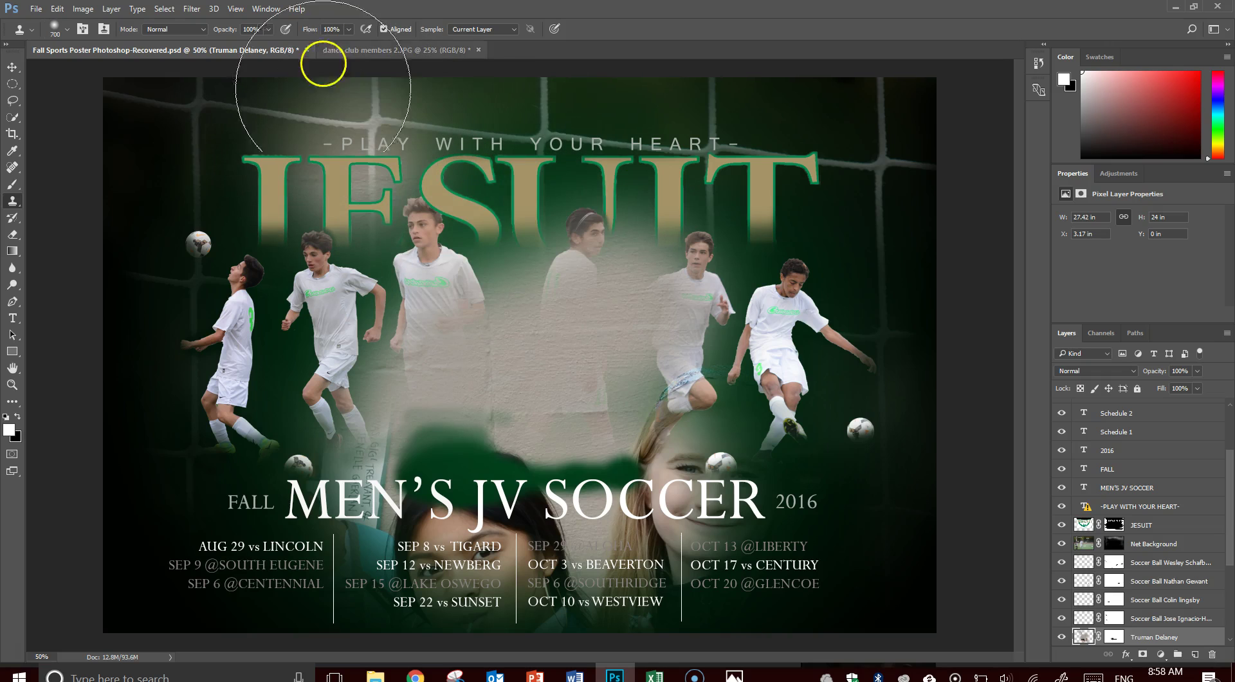
left_click(306, 49)
left_click(622, 257)
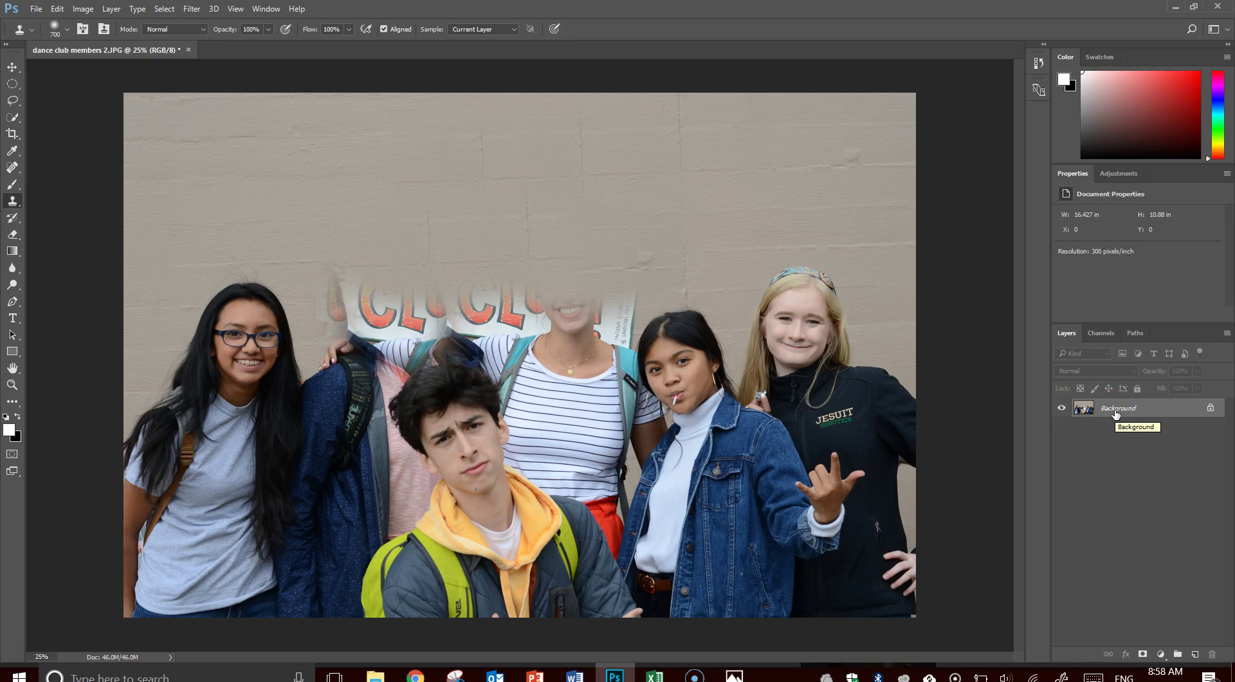
Add a new layer above the Background and sample the front boy's face on the Background as the clone source
left_click(1194, 654)
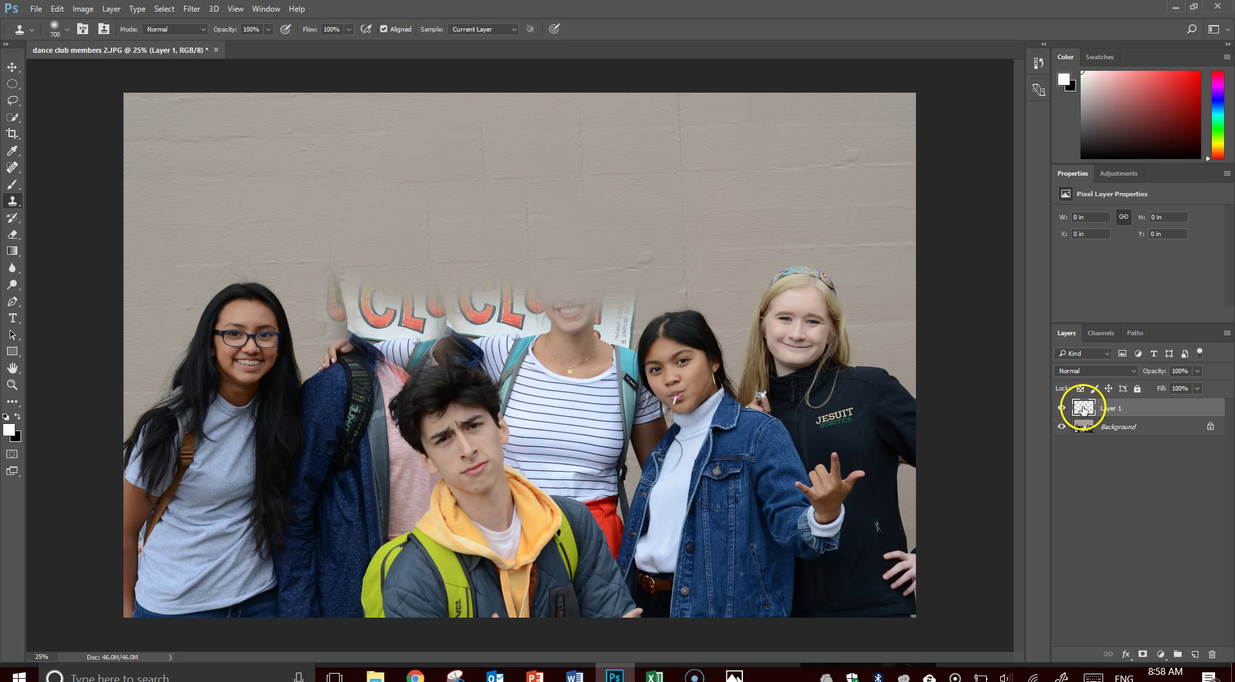
left_click(1128, 432)
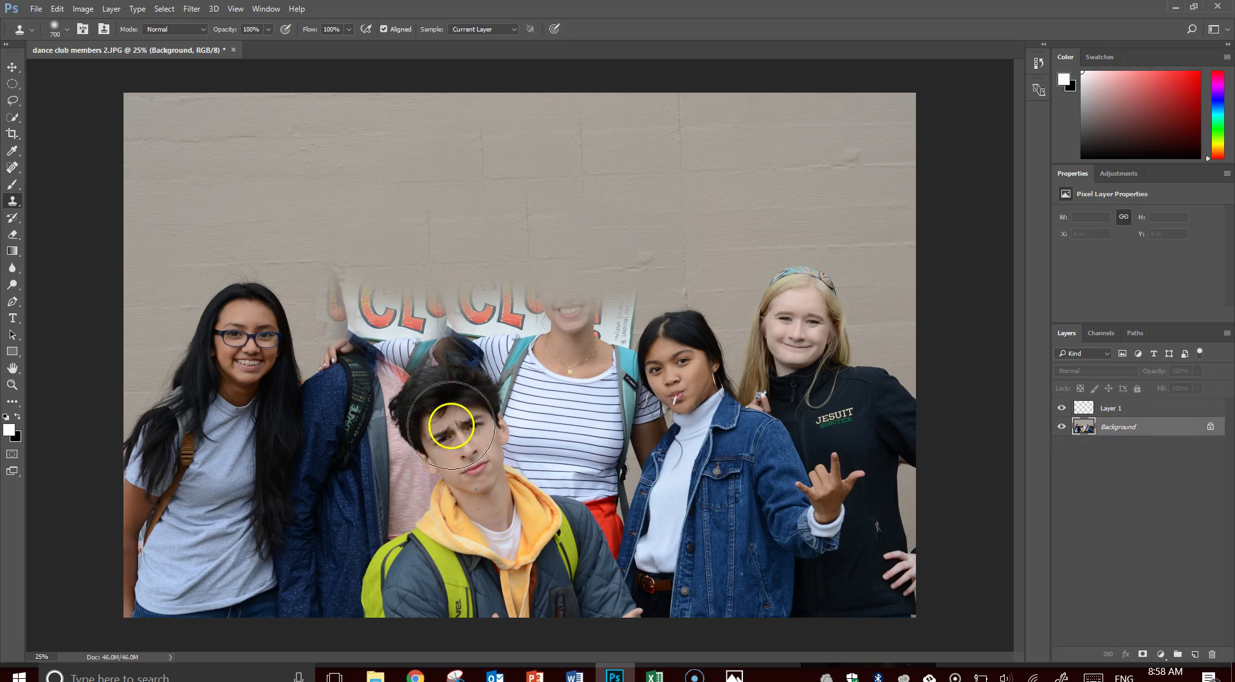
left_click_drag(447, 426, 459, 432)
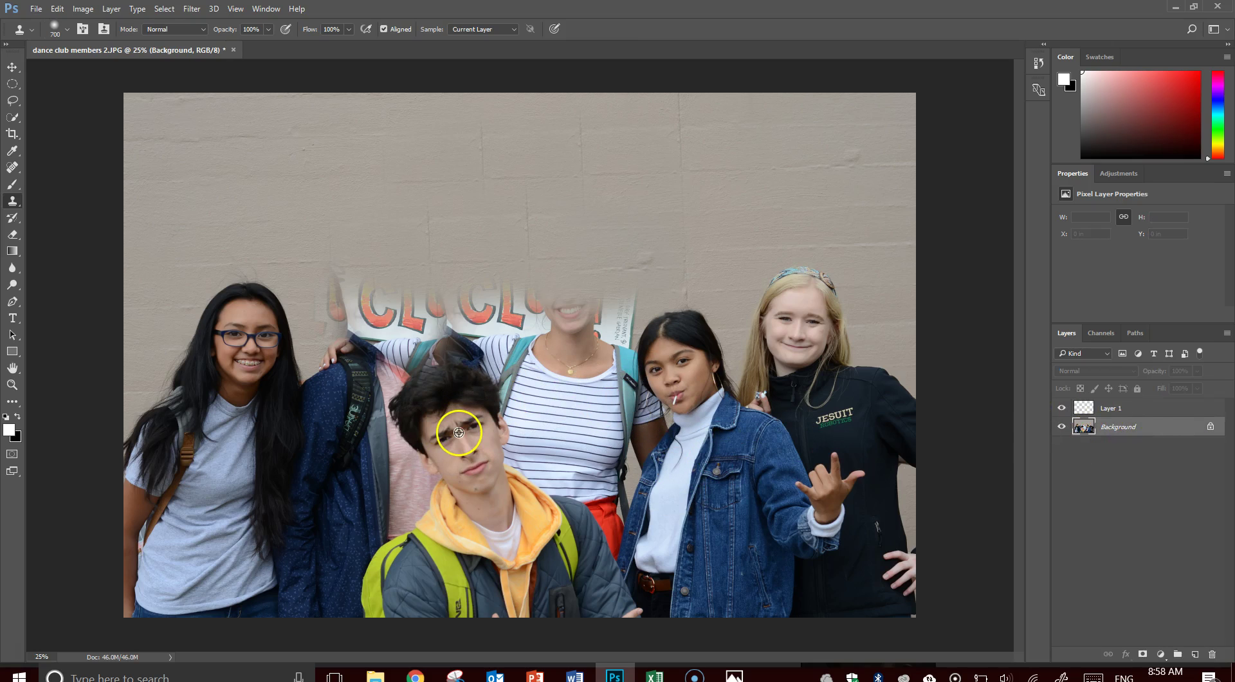
Clone the boy onto the new layer, over the wall above the group, and hide the Background layer
left_click(1141, 412)
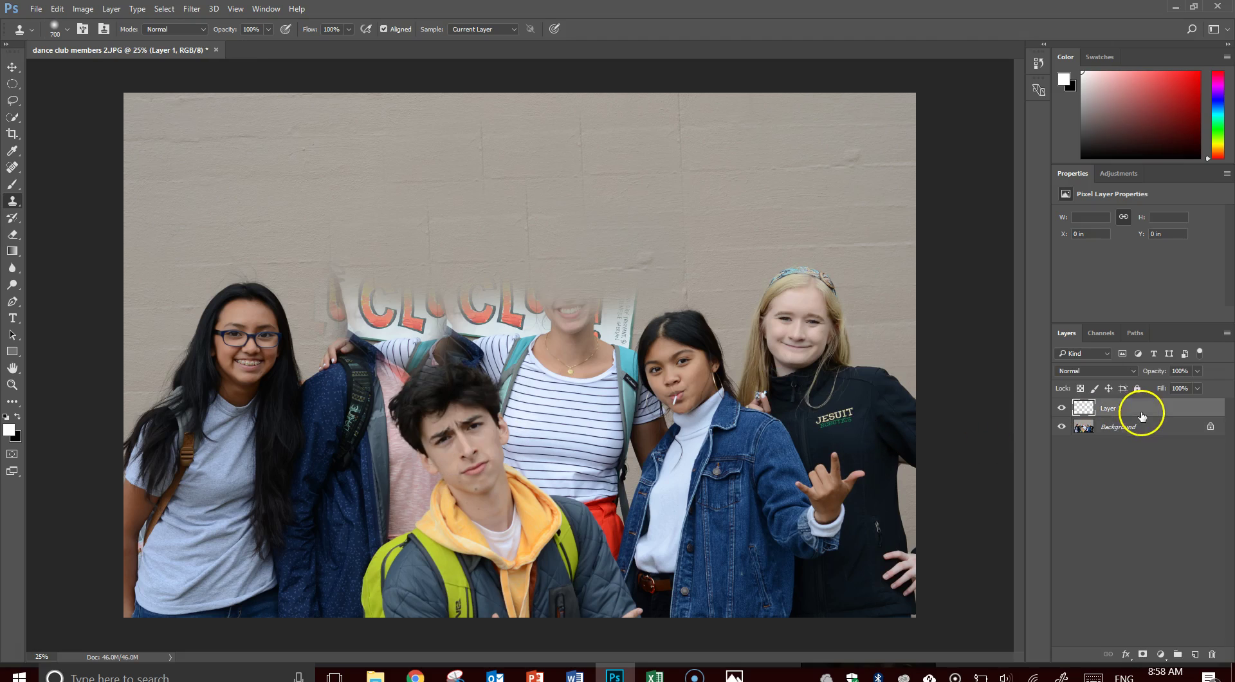
mouse_move(505, 324)
left_mouse_down()
mouse_move(511, 287)
mouse_move(558, 289)
mouse_move(574, 250)
mouse_move(446, 248)
mouse_move(538, 279)
mouse_move(571, 306)
mouse_move(621, 244)
left_mouse_up()
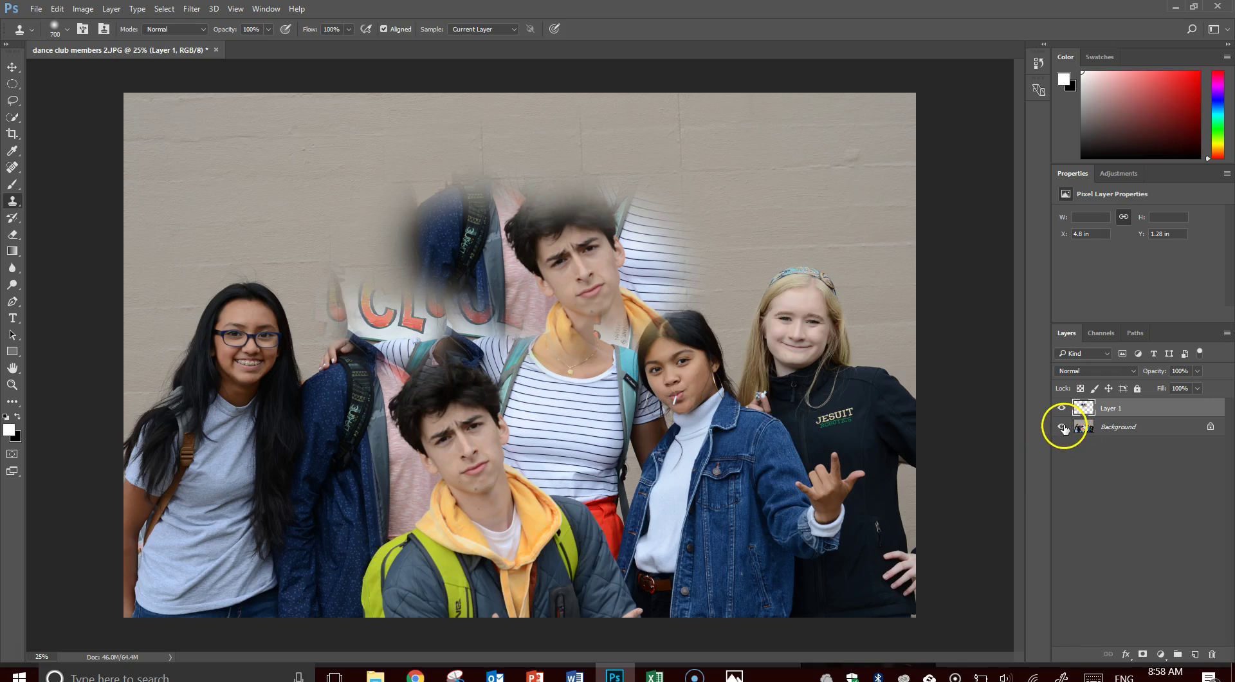
left_click(1062, 427)
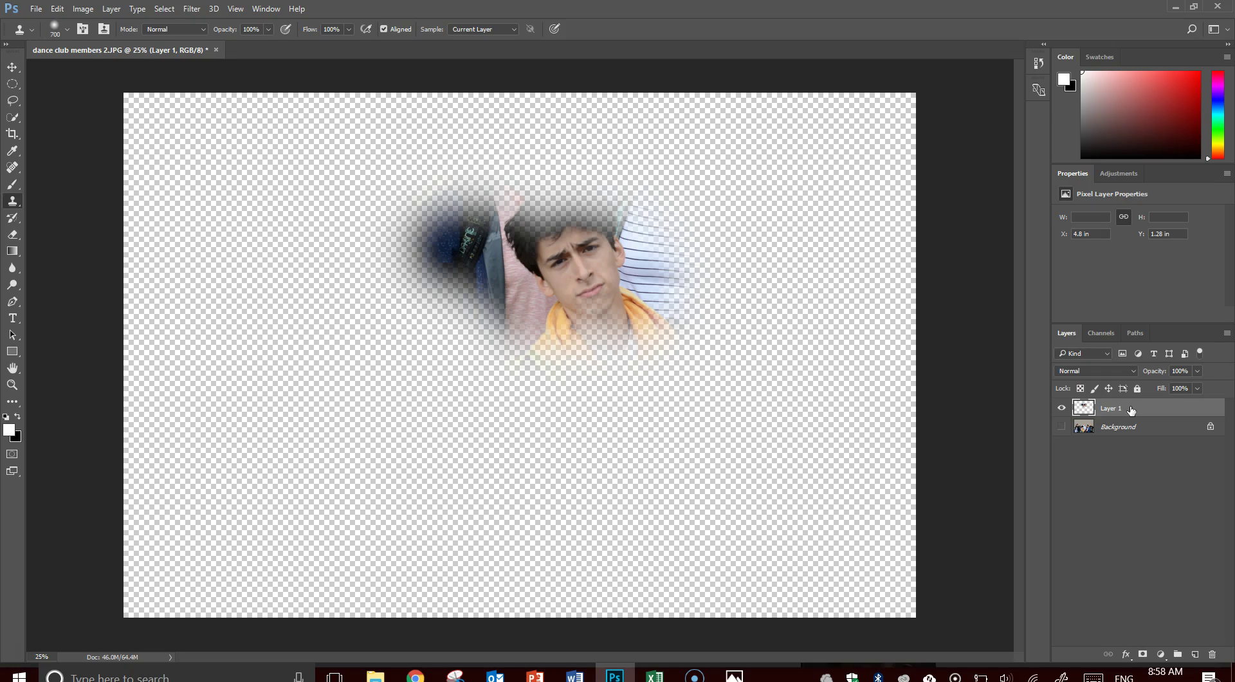
Clone more of the boy's hair, hoodie and surroundings onto Layer 1, and show the Background layer again
mouse_move(582, 289)
left_mouse_down()
mouse_move(572, 213)
mouse_move(545, 208)
mouse_move(578, 205)
mouse_move(631, 322)
mouse_move(845, 305)
left_mouse_up()
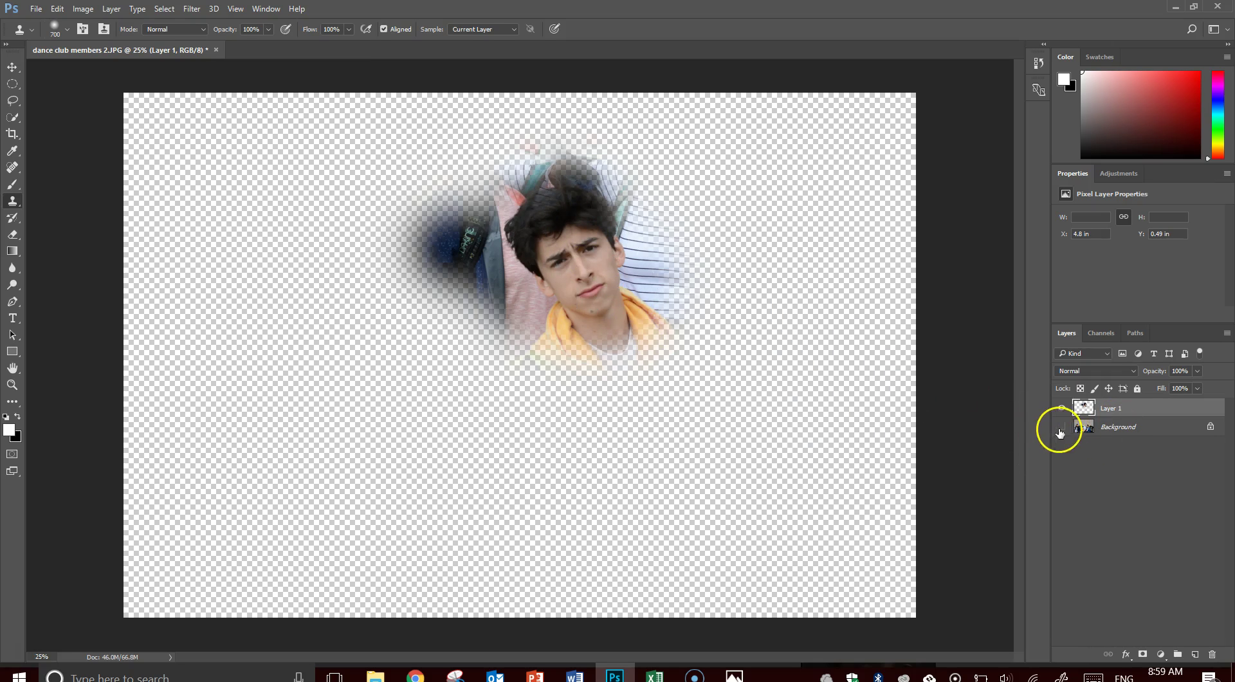
left_click(1060, 426)
left_click_drag(593, 322, 644, 321)
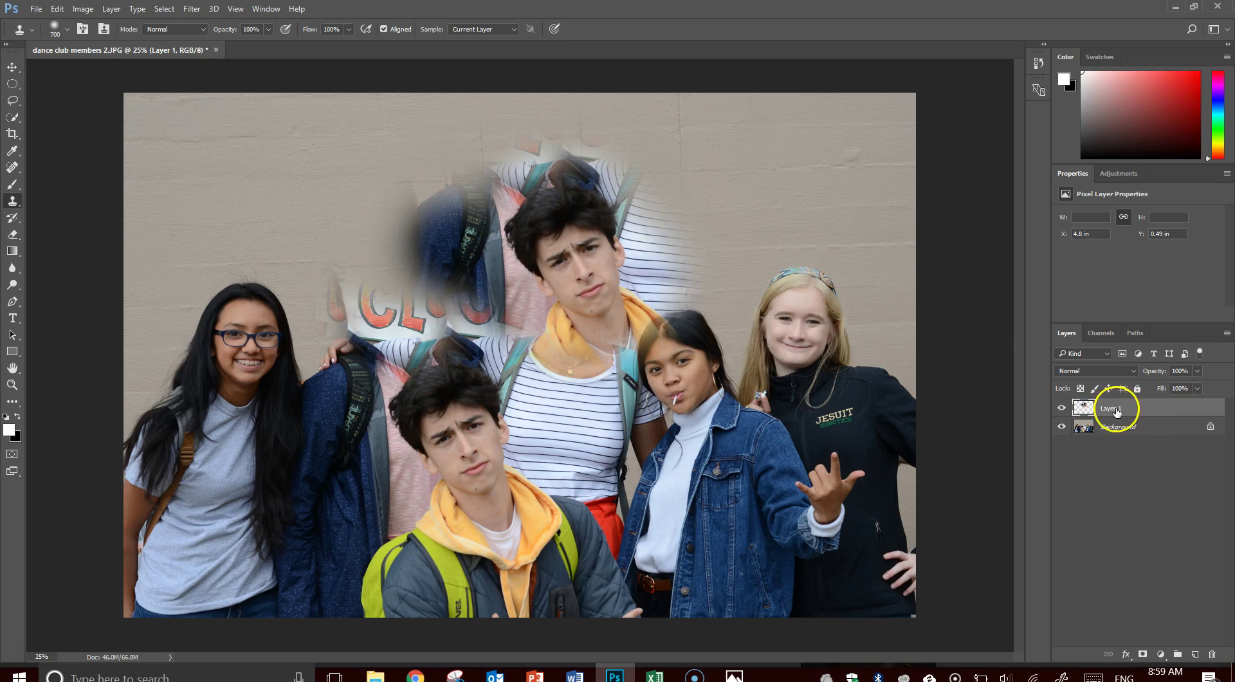
Convert Layer 1 to grayscale with a Black & White adjustment using the Default preset
left_click(162, 8)
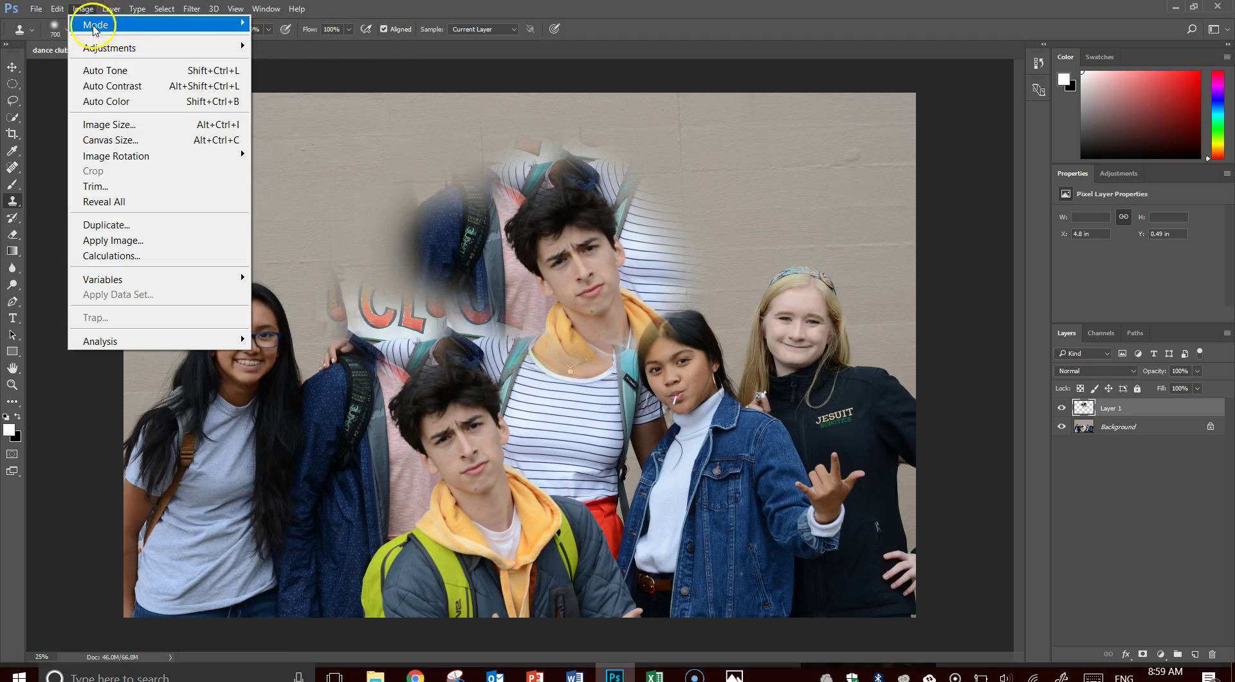
mouse_move(108, 57)
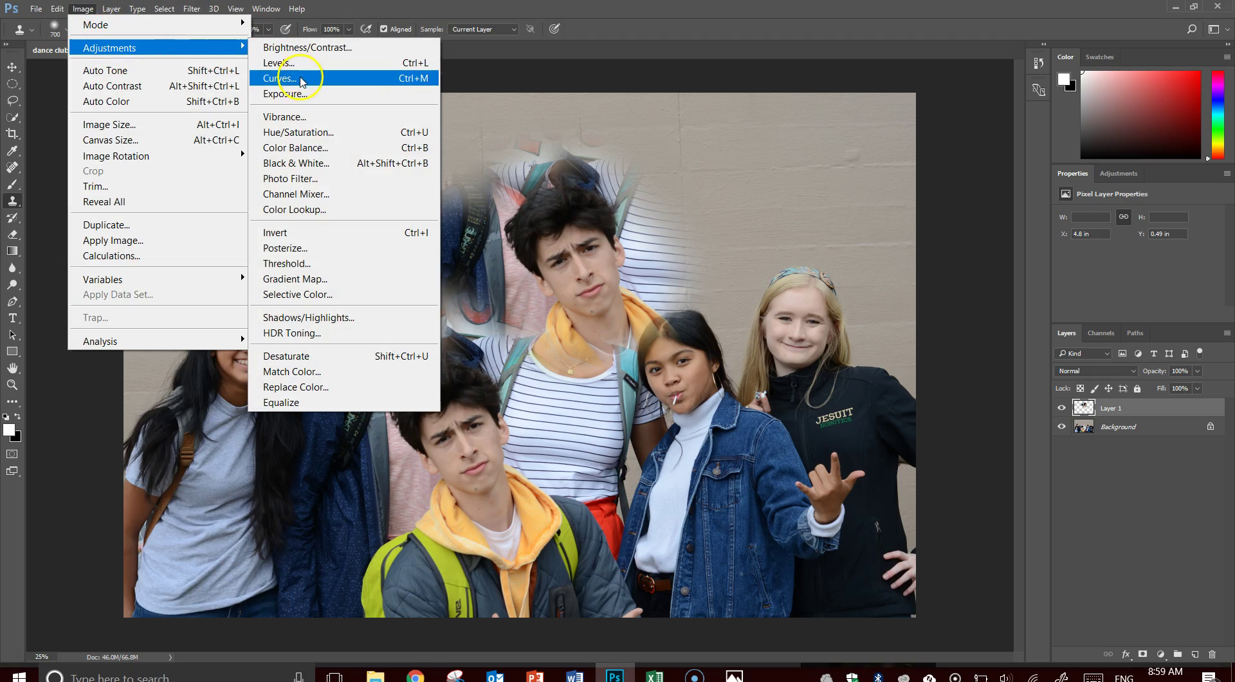
left_click(308, 162)
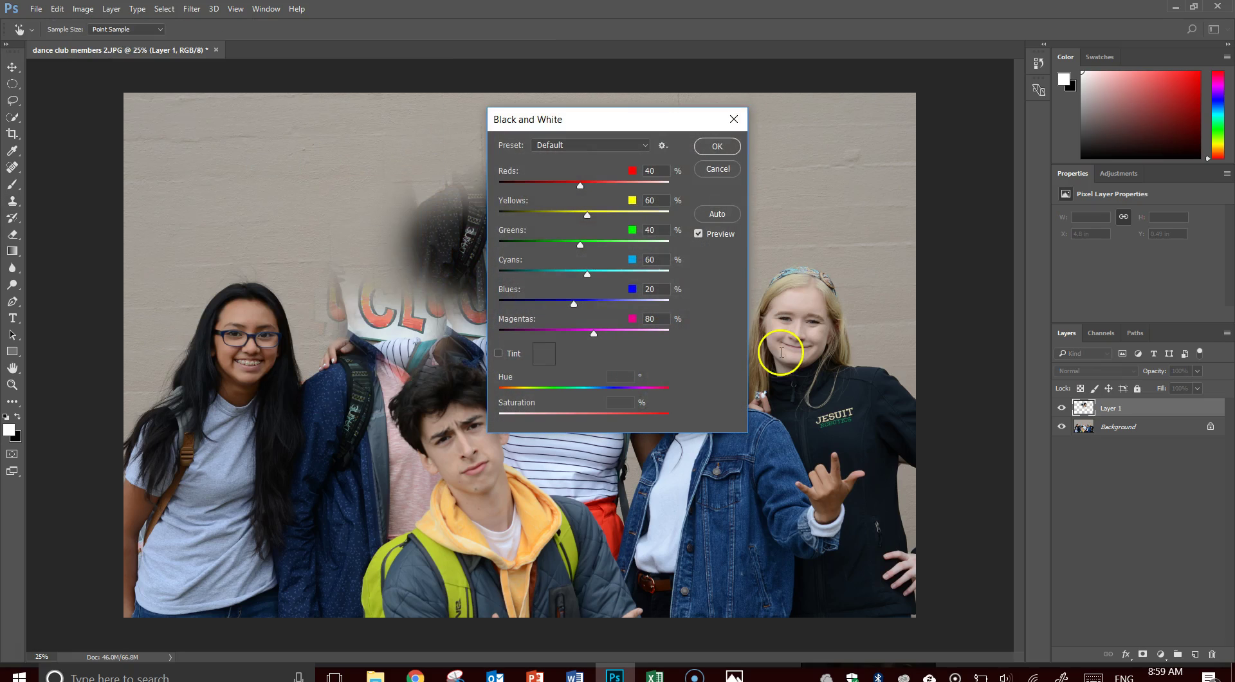
left_click(717, 146)
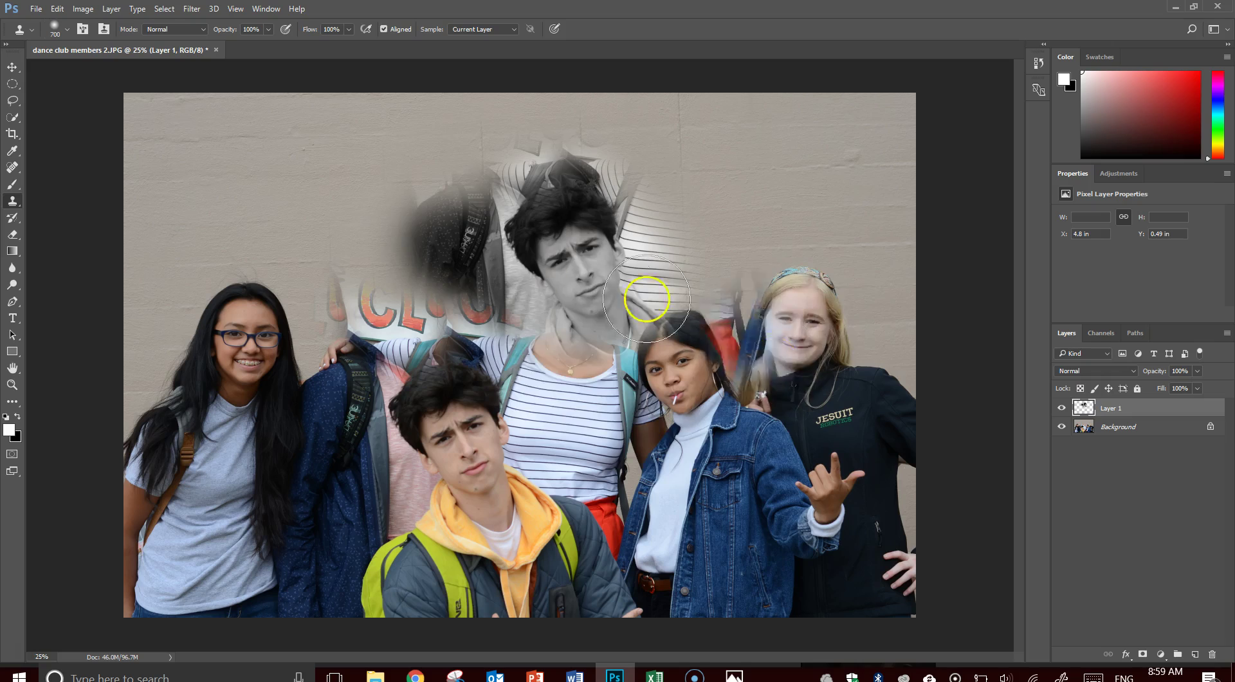
Move the black-and-white clone on Layer 1 to the upper-left area of the photo, above the girl with glasses
mouse_move(643, 292)
left_mouse_down()
mouse_move(654, 445)
mouse_move(798, 324)
left_mouse_up()
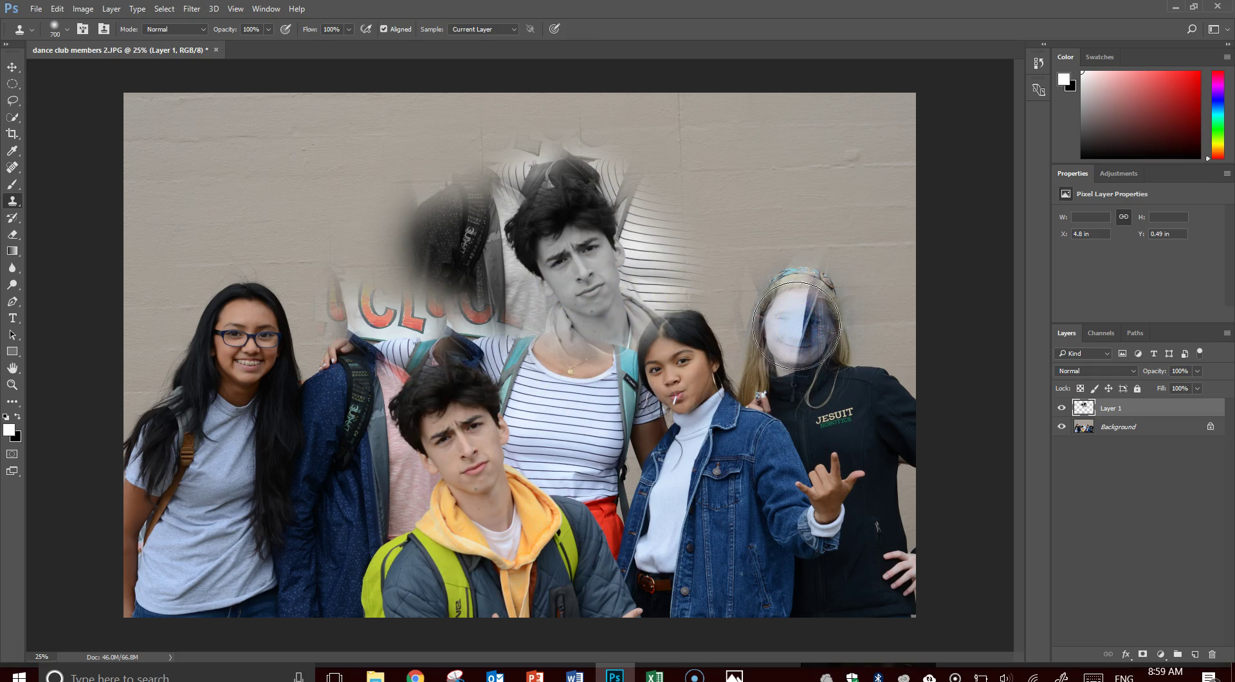
key("ctrl+z")
key("v")
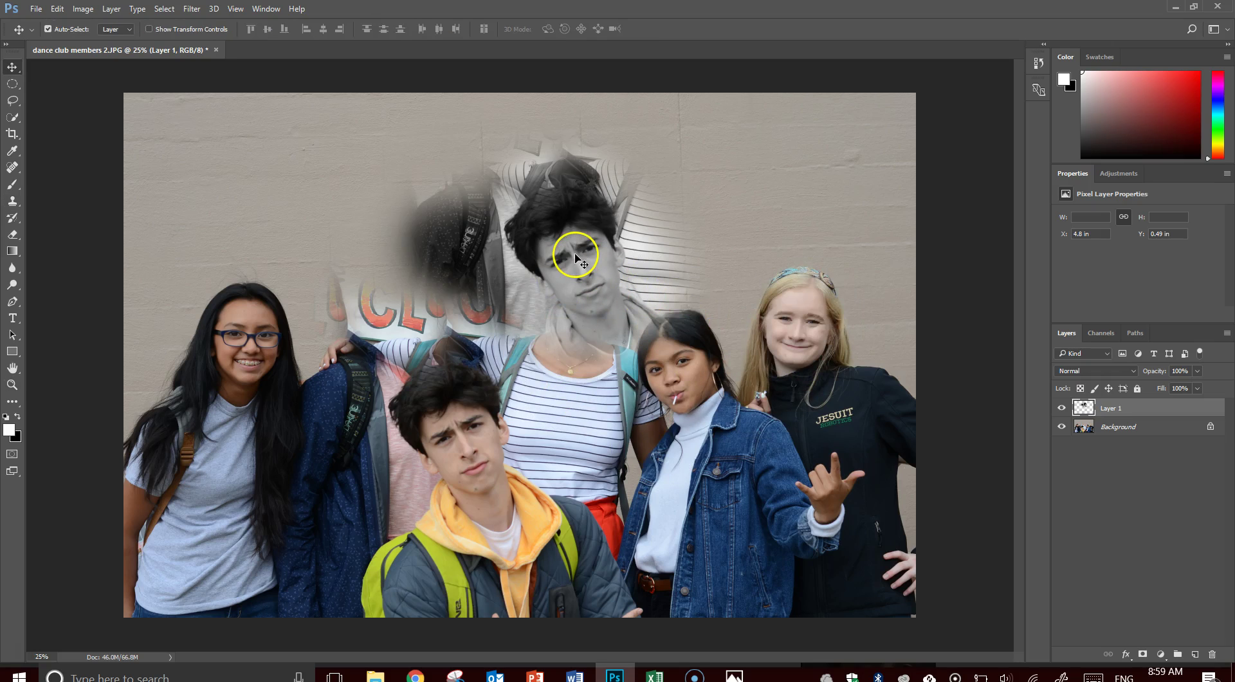
left_click_drag(579, 257, 339, 221)
Free-transform the cloned boy: rotate him about 10° clockwise and enlarge him to about 164% width and 135% height
key("ctrl+t")
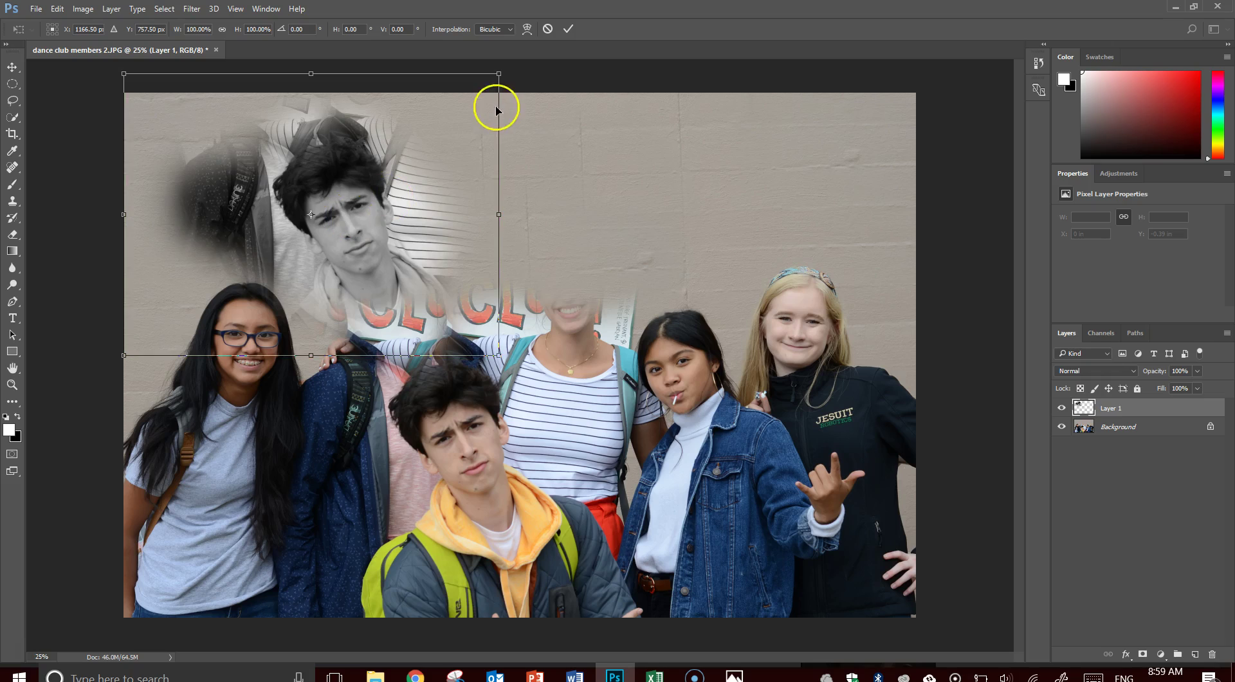
left_click_drag(518, 60, 600, 76)
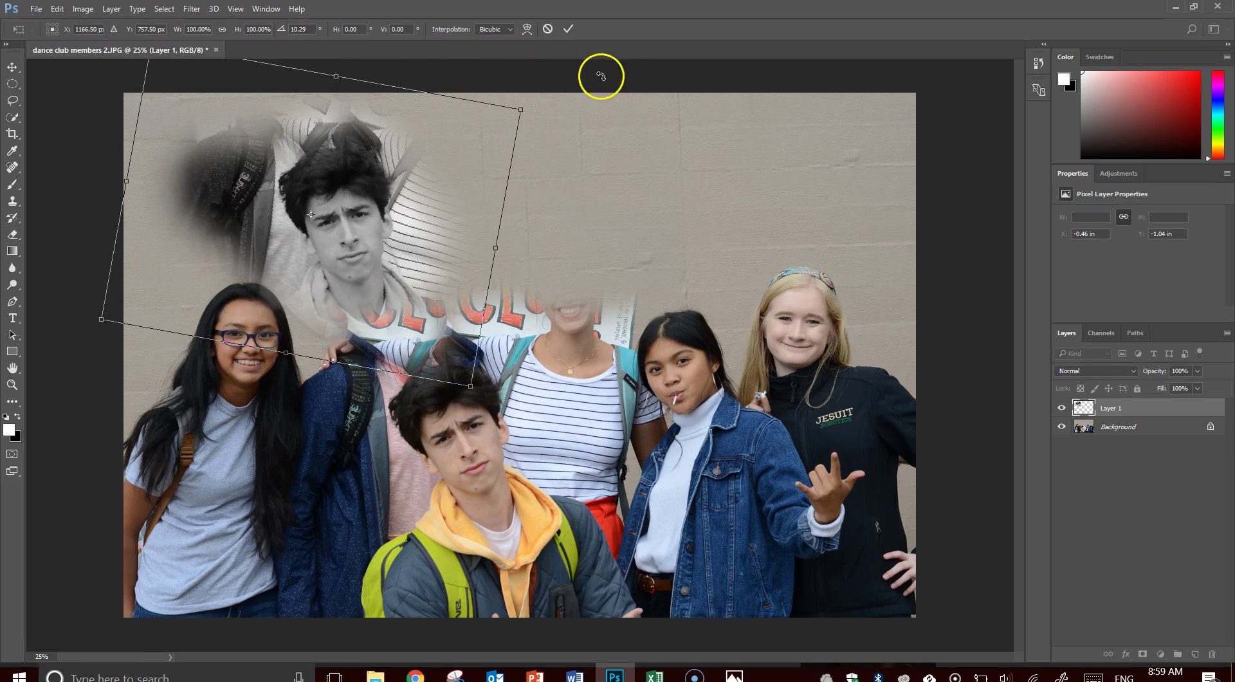
left_click_drag(470, 386, 690, 527)
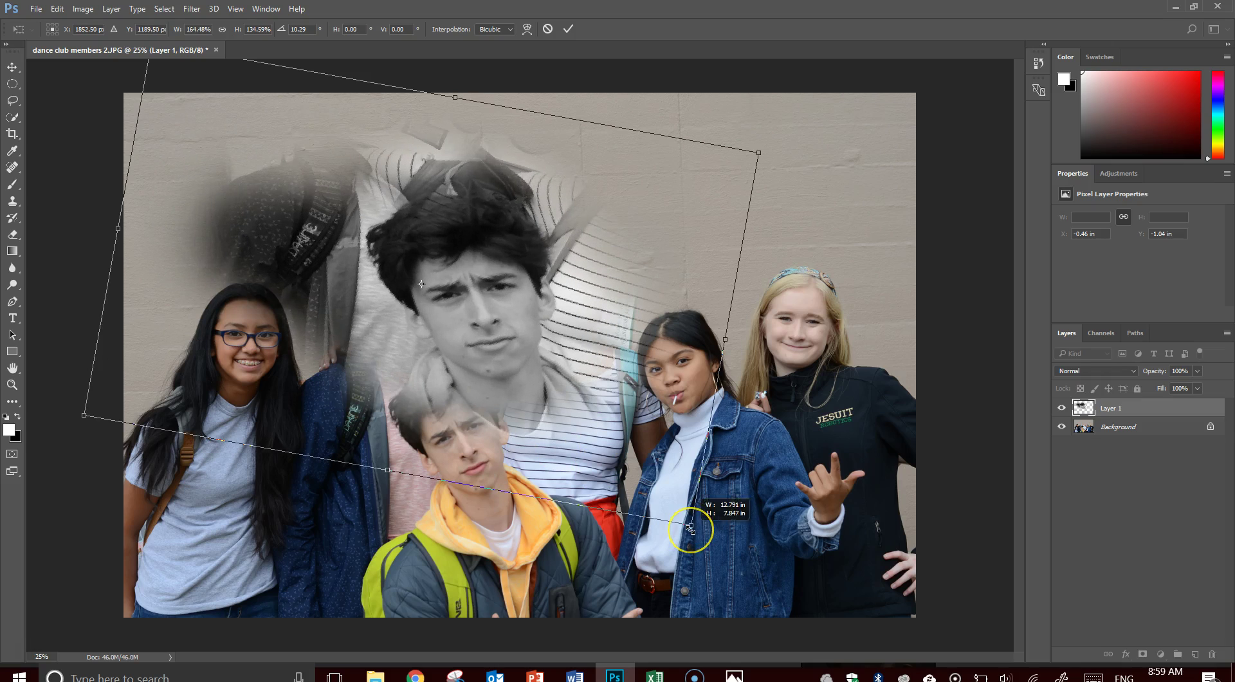
key("Return")
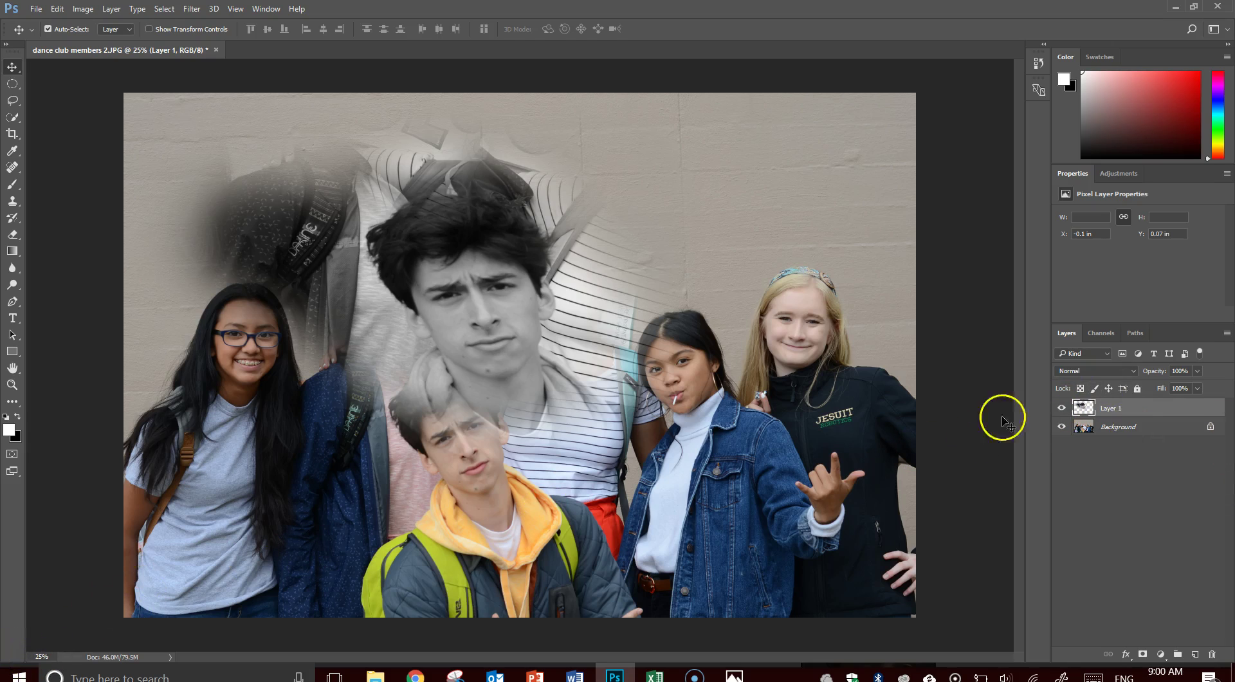
left_click_drag(1110, 408, 1114, 440)
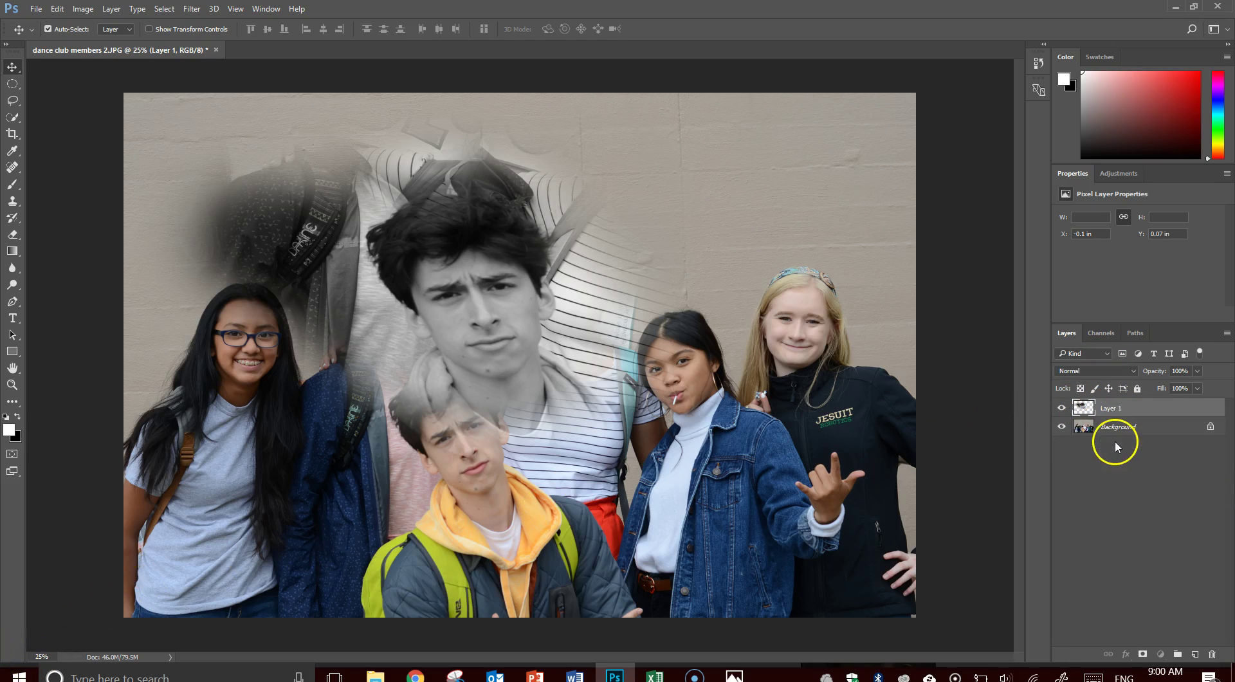